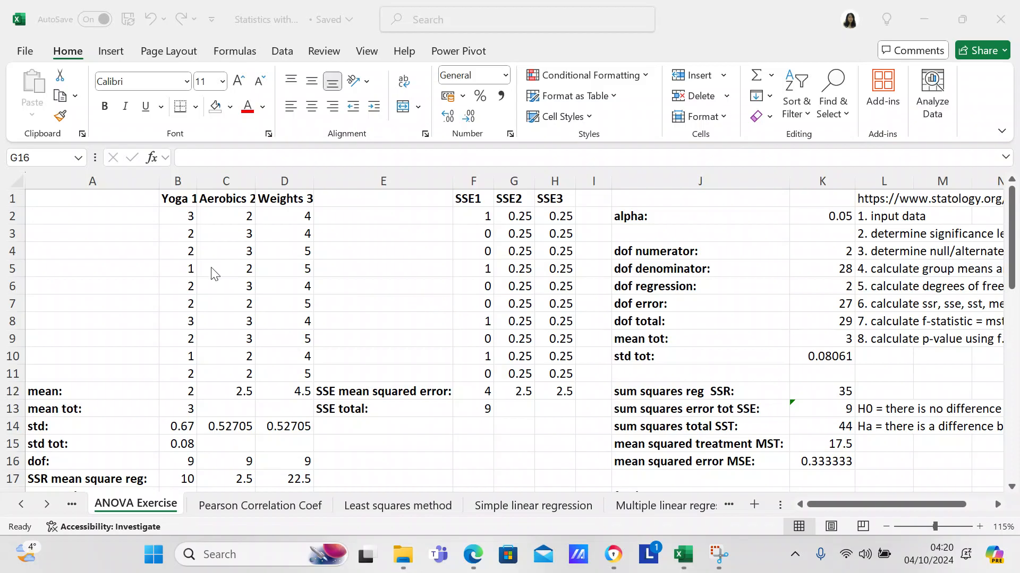
# Step: Extend the alpha label in cell J2 so it reads "alpha (significance level):"
pyautogui.click(644, 216)
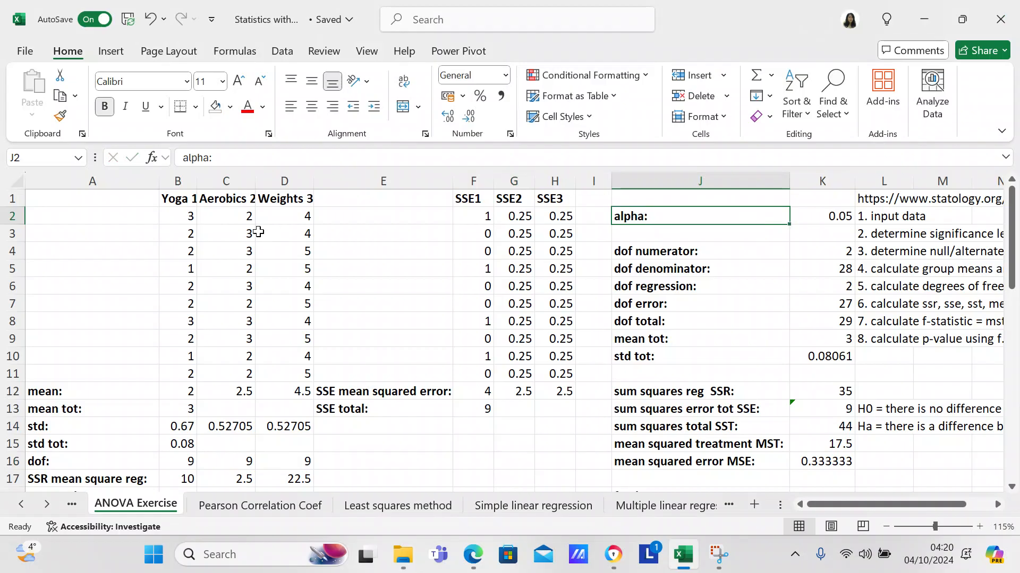
pyautogui.click(209, 159)
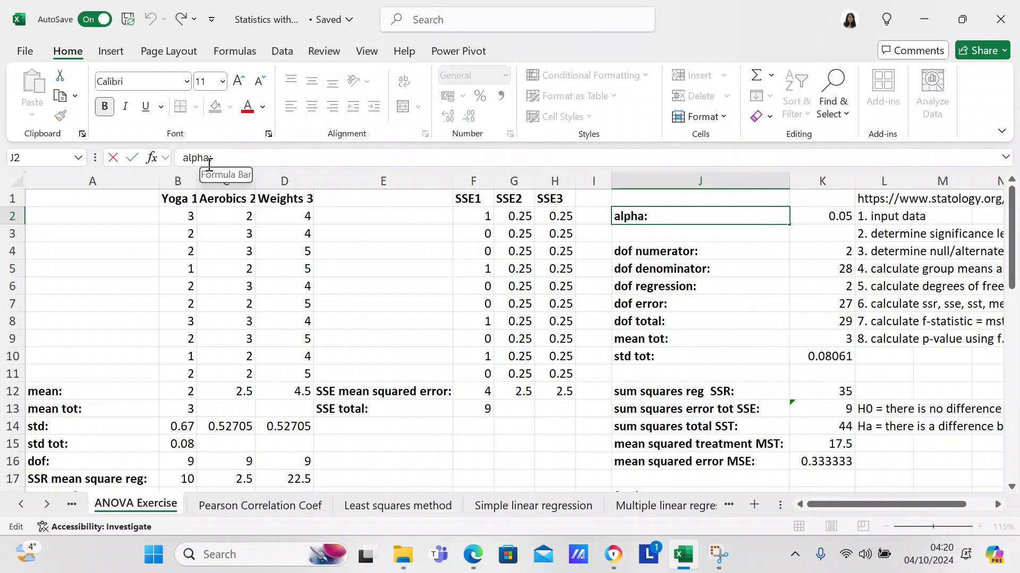
pyautogui.write('(s')
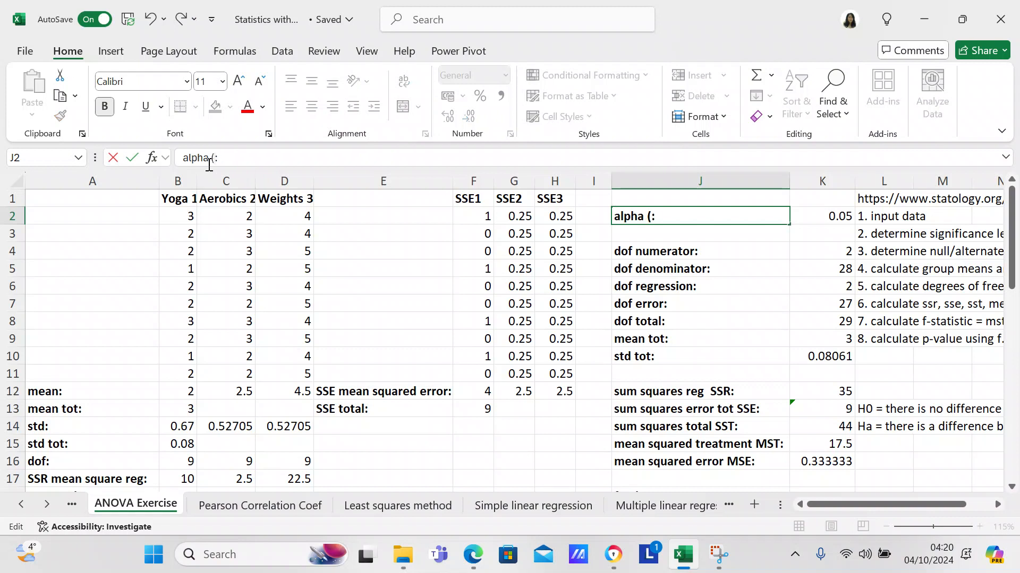
pyautogui.write('ignif')
pyautogui.write('ica')
pyautogui.write('nce le')
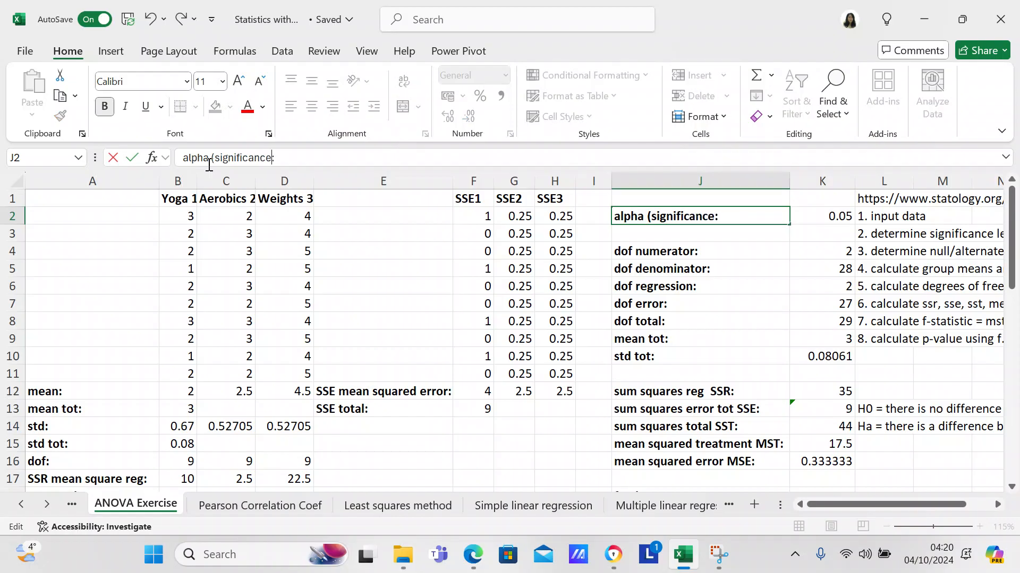
pyautogui.write('vel)')
pyautogui.click(332, 229)
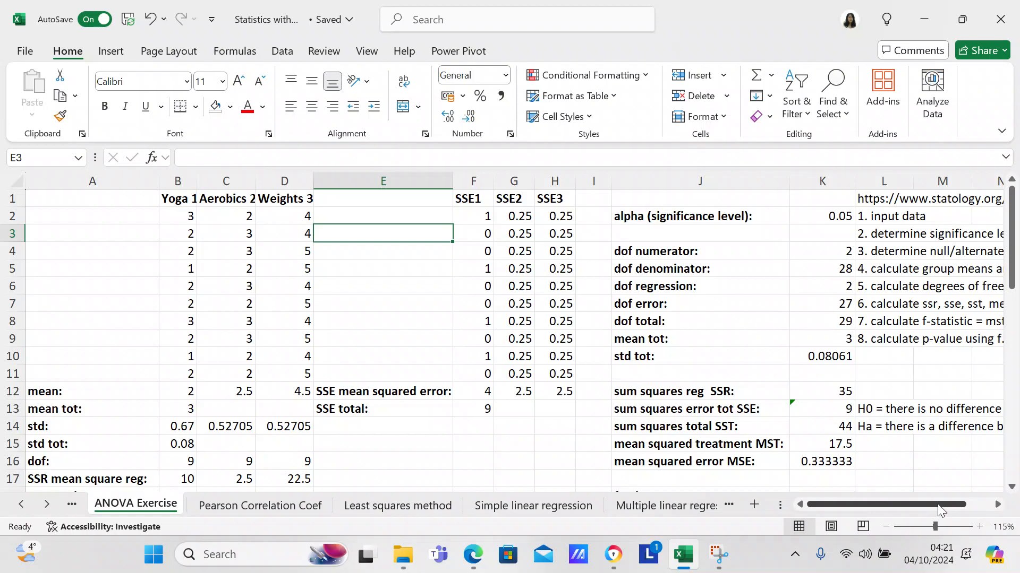
# Step: Review the numbered ANOVA procedure notes and the H0 and Ha hypotheses in column L
pyautogui.moveTo(937, 505); pyautogui.dragTo(979, 504)
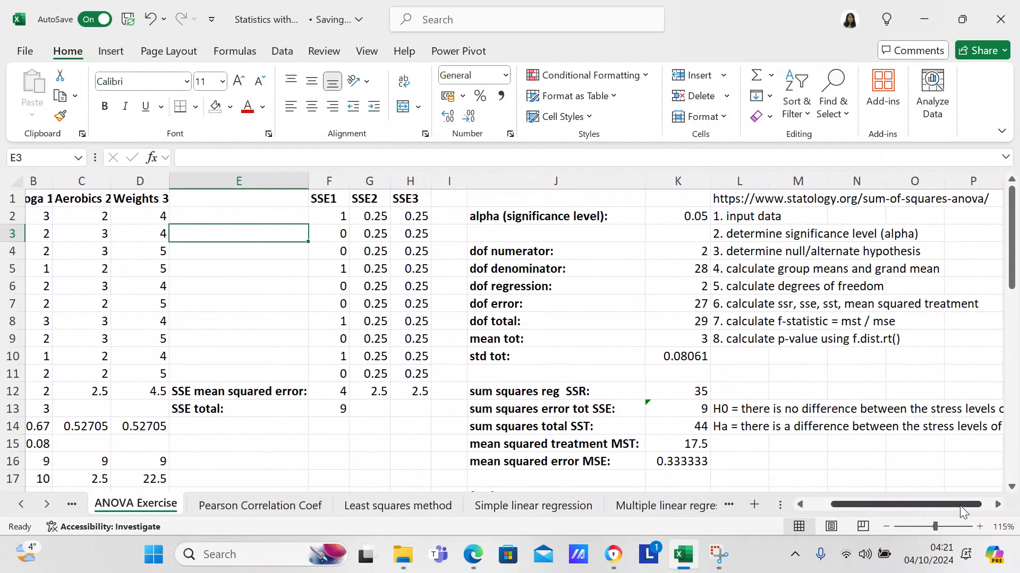
pyautogui.moveTo(960, 506); pyautogui.dragTo(1017, 504)
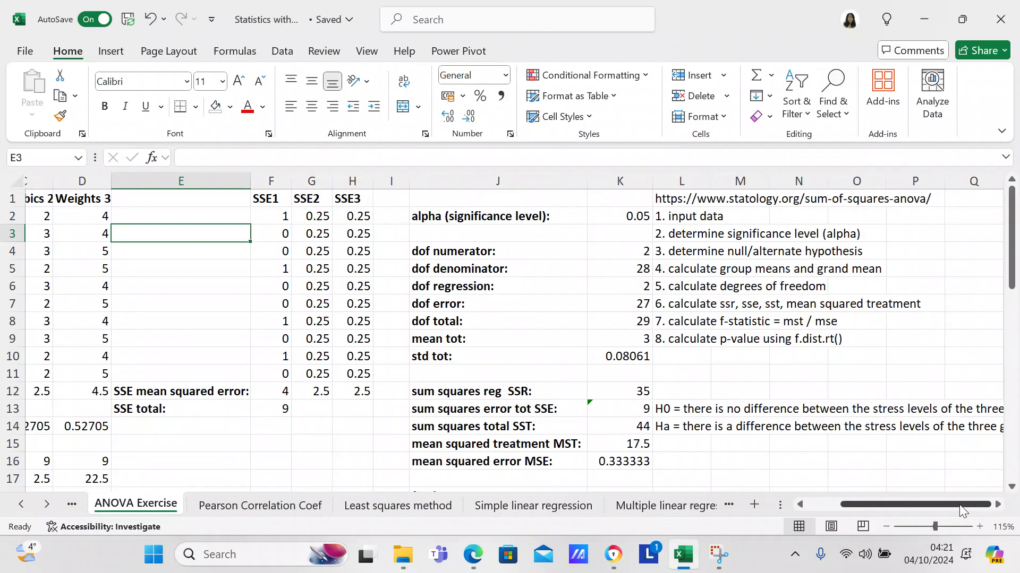
pyautogui.moveTo(959, 505); pyautogui.dragTo(808, 511)
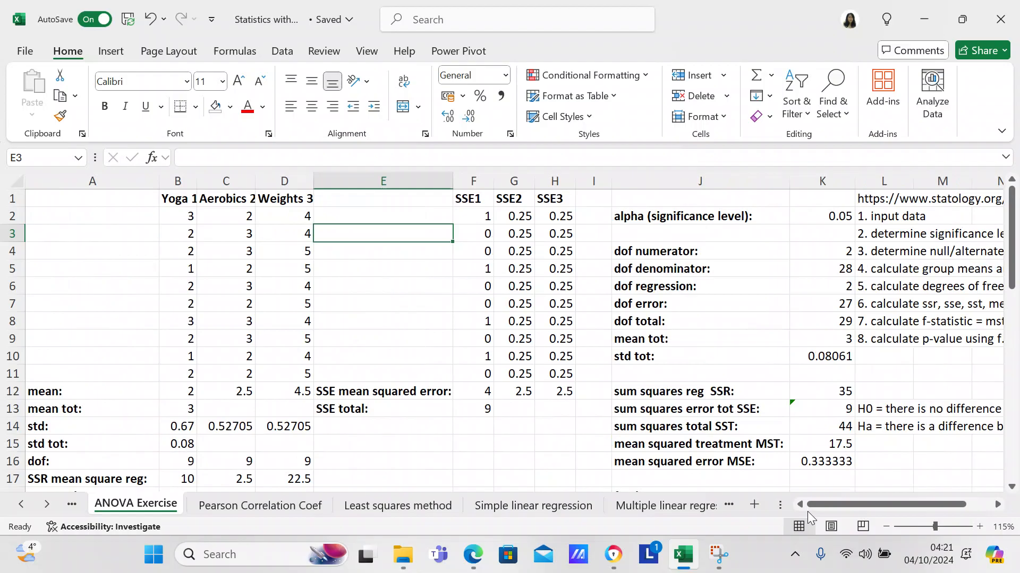
pyautogui.click(997, 505)
pyautogui.click(997, 504)
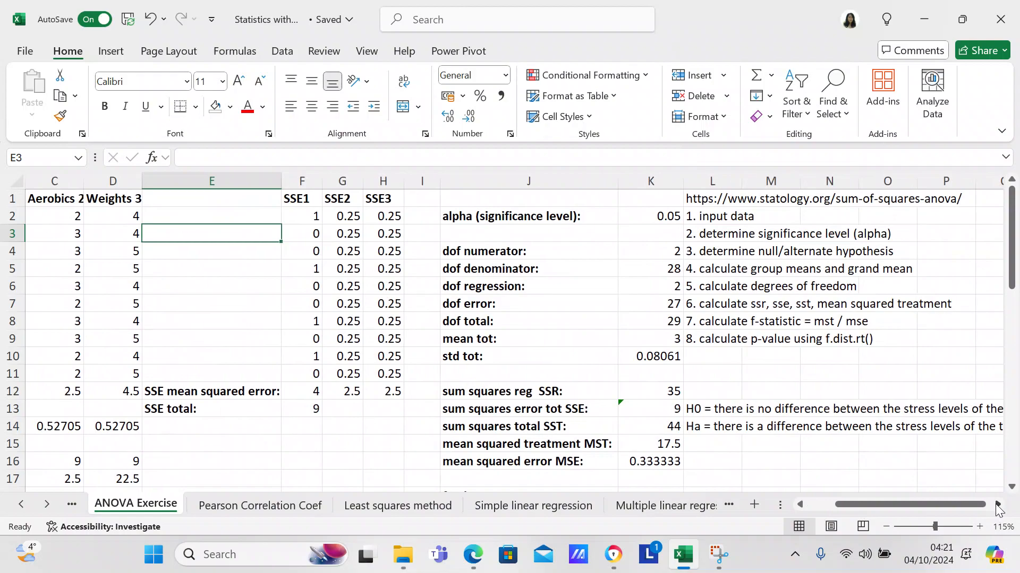
# Step: Inspect the Yoga group mean formula in B12 and the grand mean formula in B13
pyautogui.moveTo(903, 504); pyautogui.dragTo(803, 513)
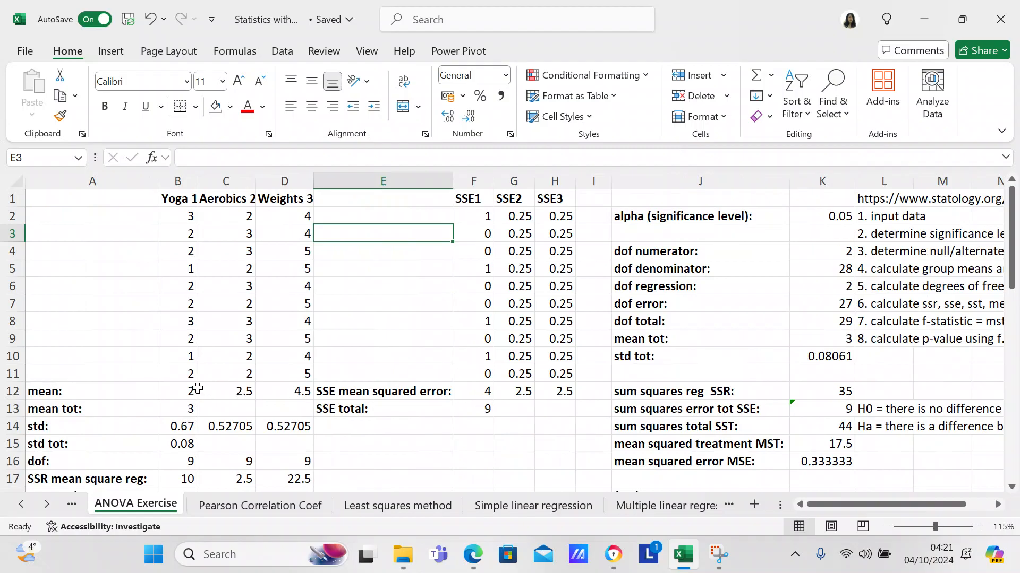
pyautogui.click(182, 393)
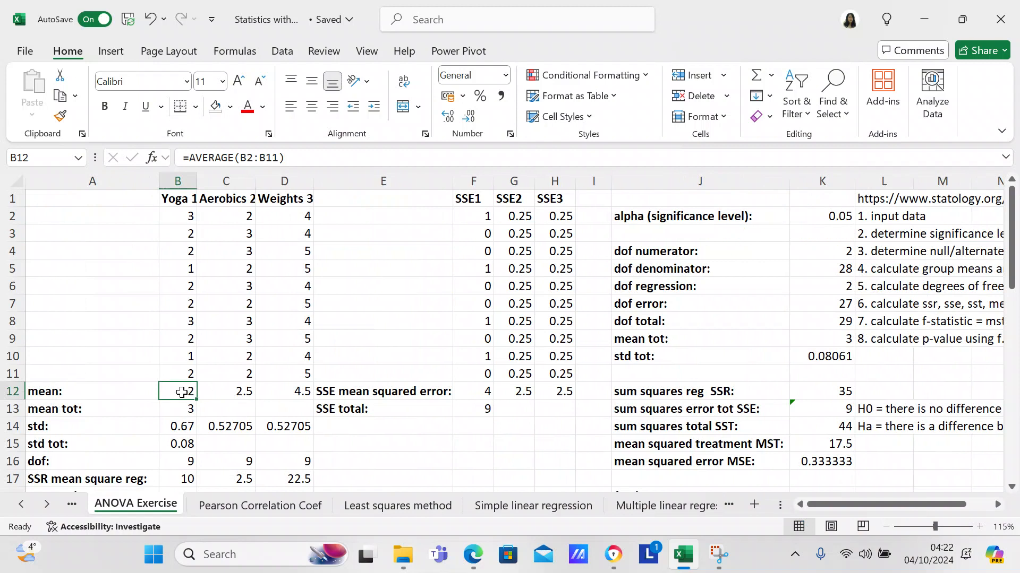
pyautogui.click(183, 410)
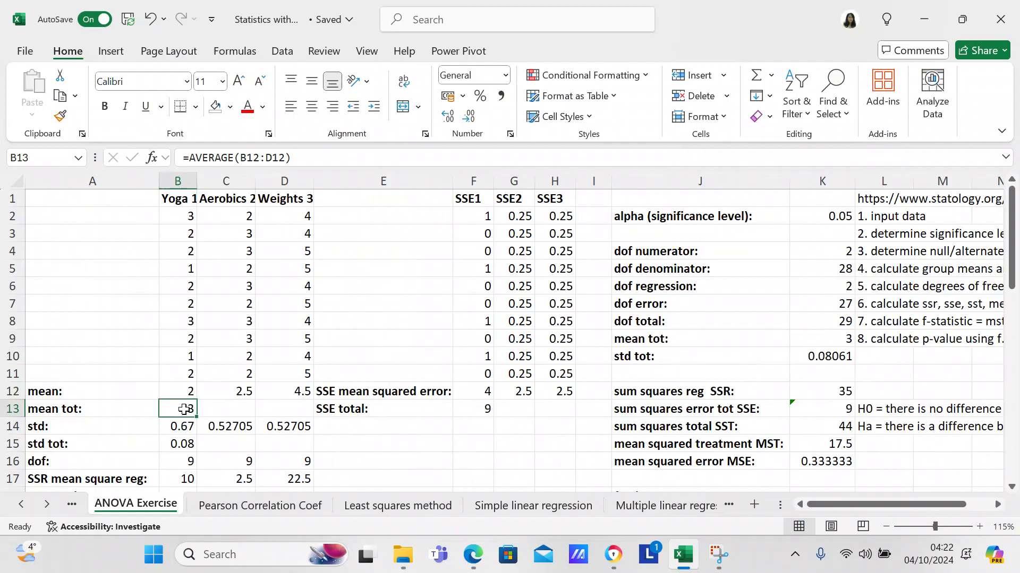
# Step: Inspect the degrees of freedom formulas for numerator, denominator, regression, error and total in K4 through K8
pyautogui.click(998, 505)
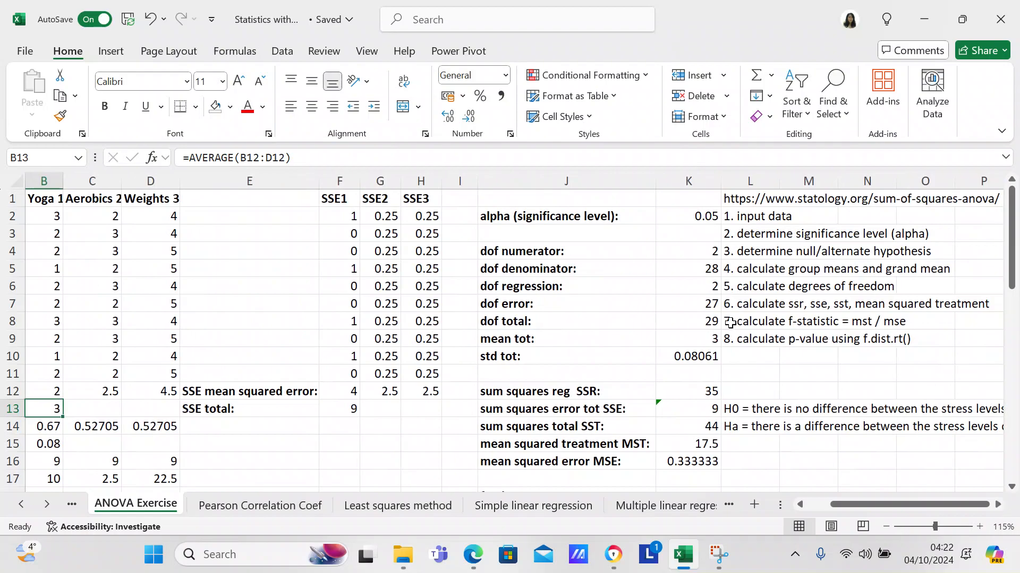
pyautogui.click(698, 254)
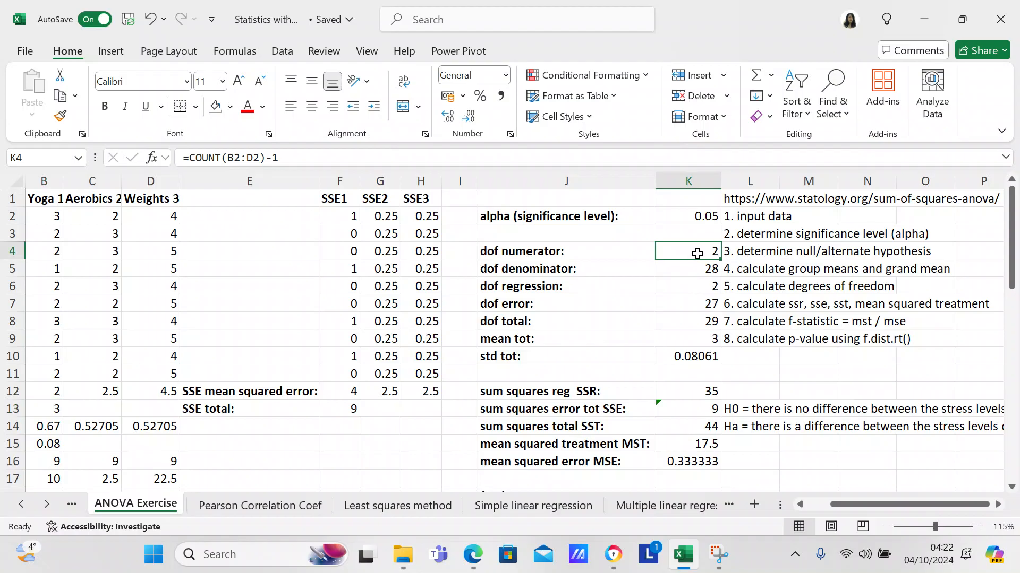
pyautogui.click(696, 268)
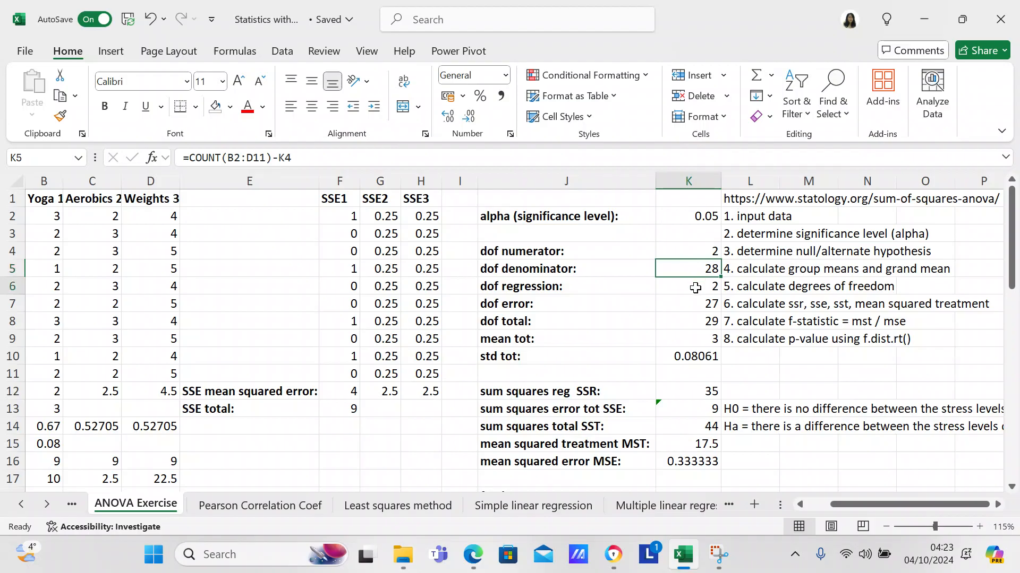
pyautogui.click(695, 287)
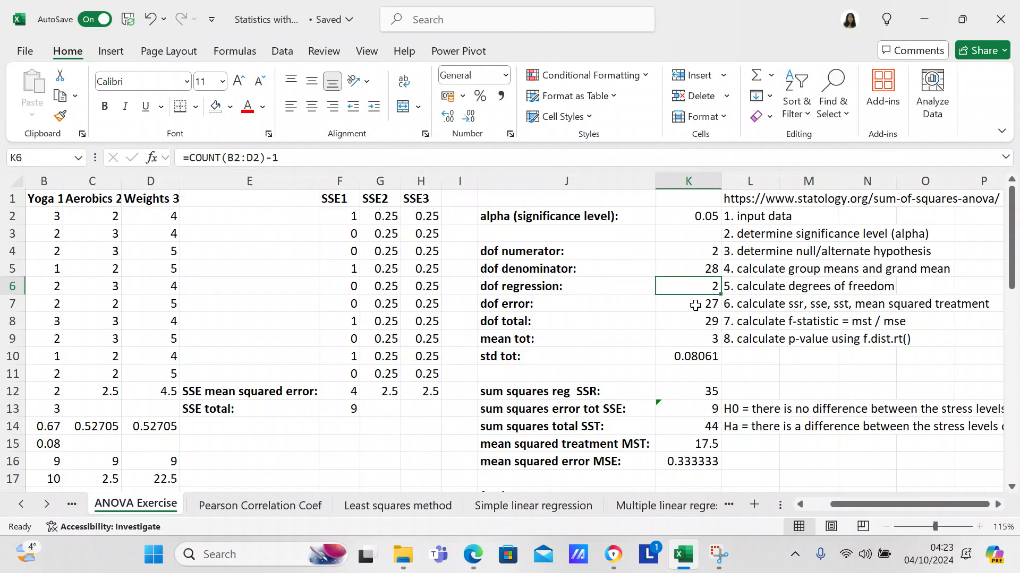
pyautogui.click(695, 305)
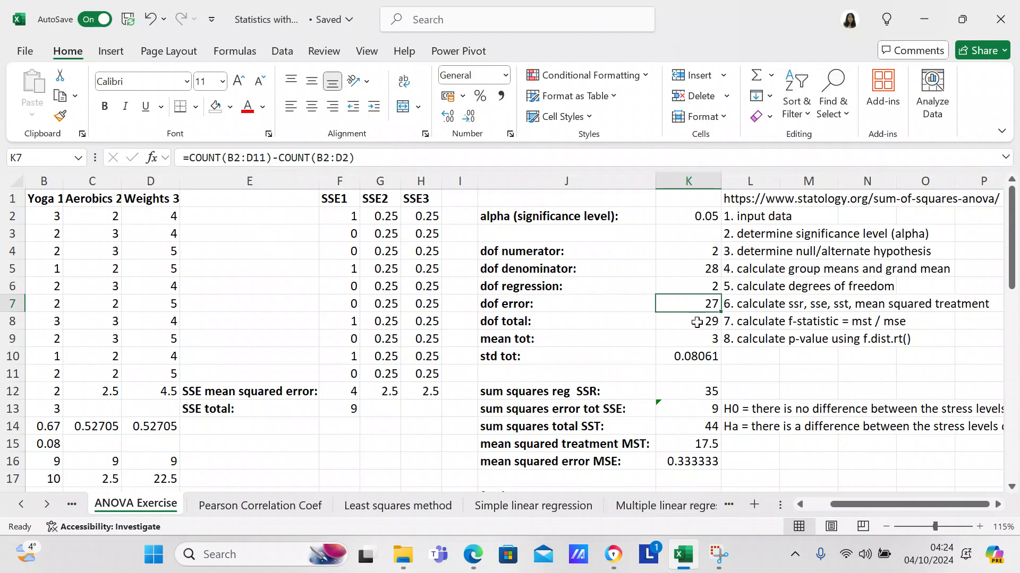
pyautogui.click(697, 322)
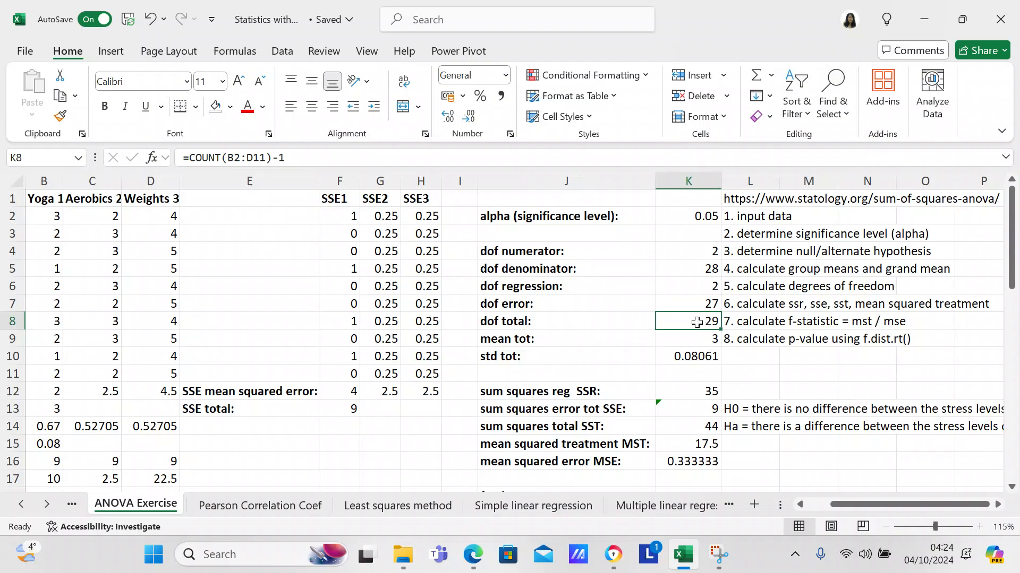
# Step: Check the total mean and total std references in K9 and K10 and the standard deviation formulas in B14 and B15
pyautogui.click(694, 337)
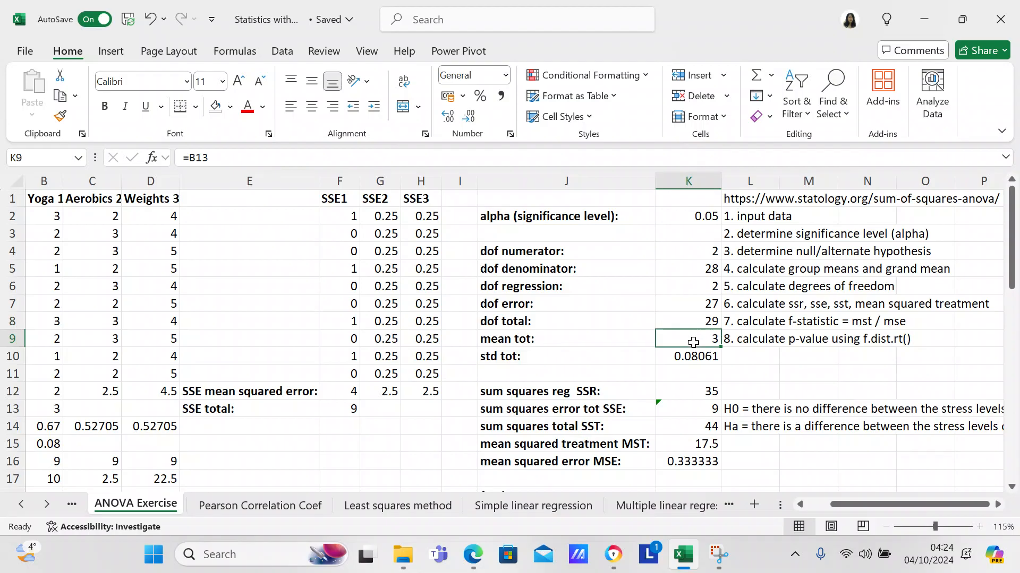
pyautogui.click(690, 356)
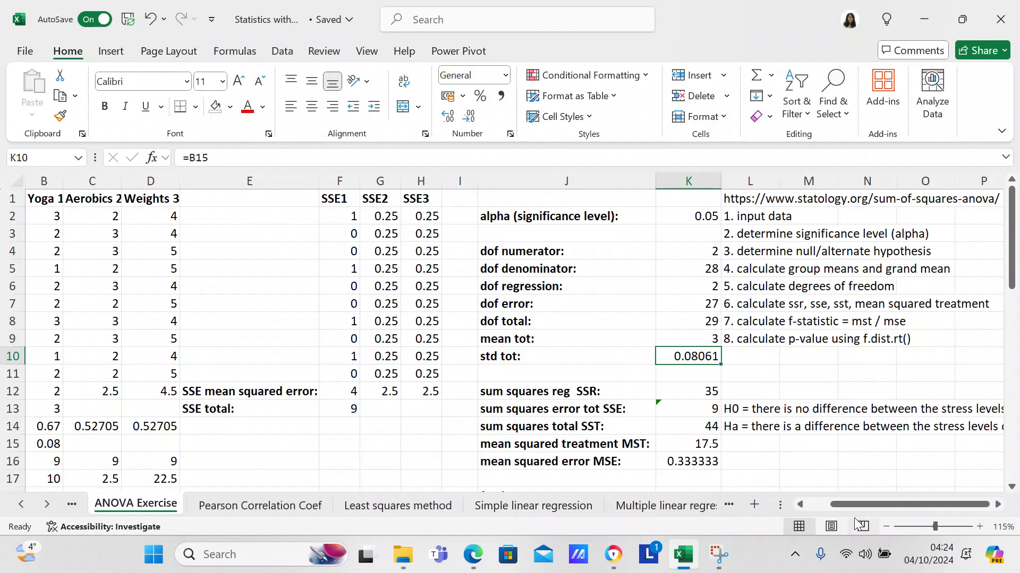
pyautogui.moveTo(865, 505); pyautogui.dragTo(827, 504)
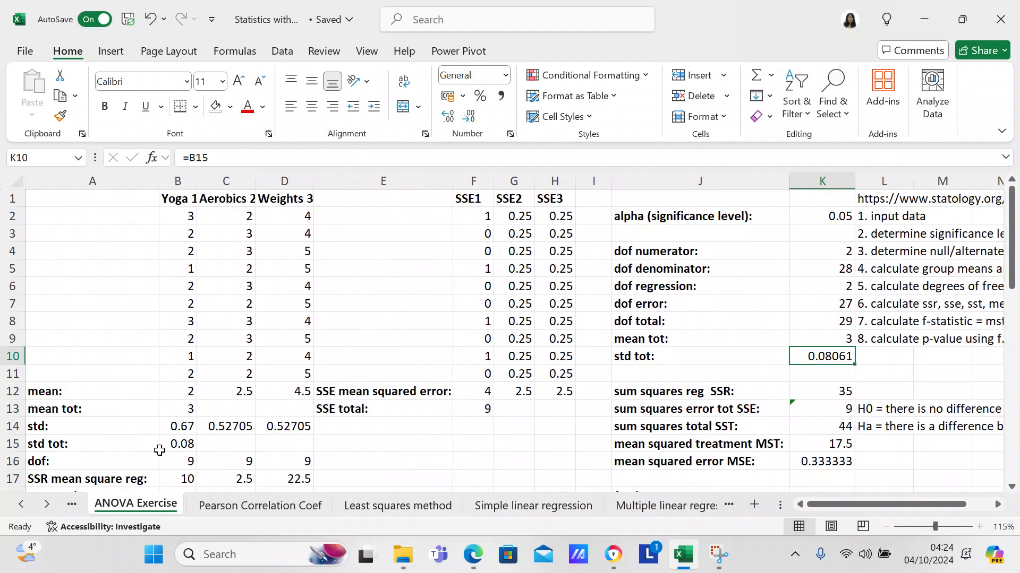
pyautogui.click(170, 426)
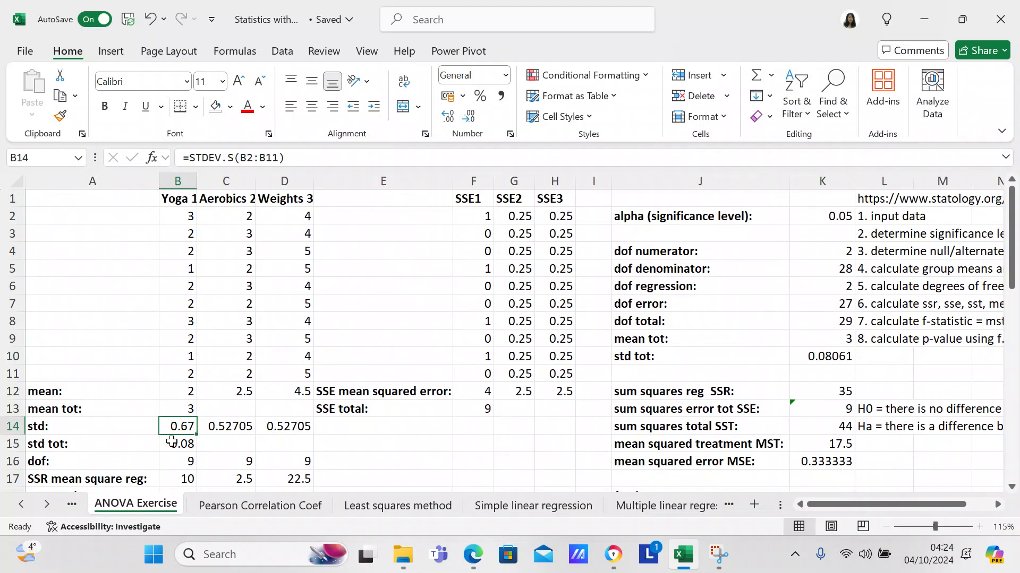
pyautogui.click(172, 446)
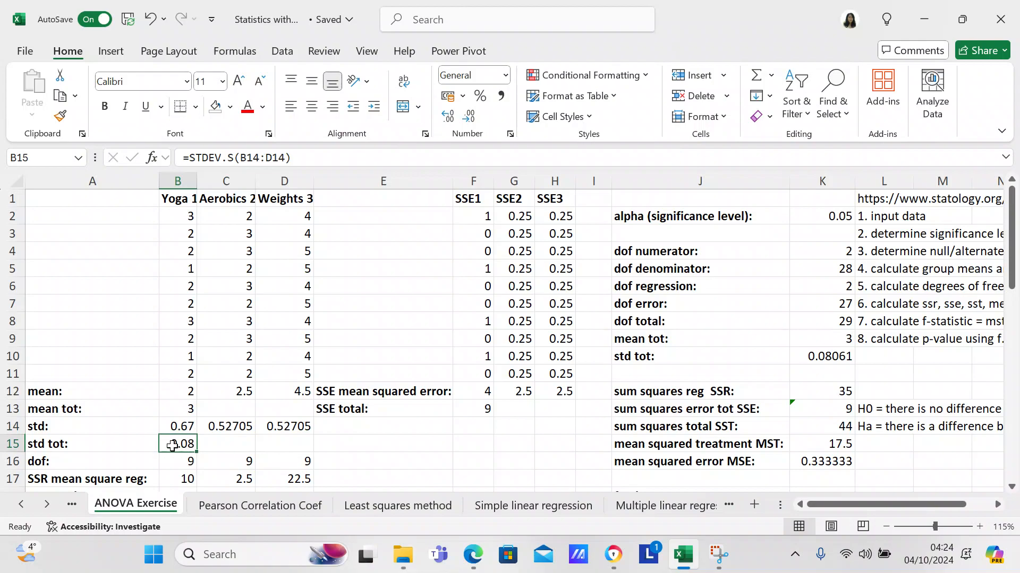
# Step: Trace the sum of squares regression in K12 through the group formulas in B17:D17 and the SSR total in B18
pyautogui.click(824, 387)
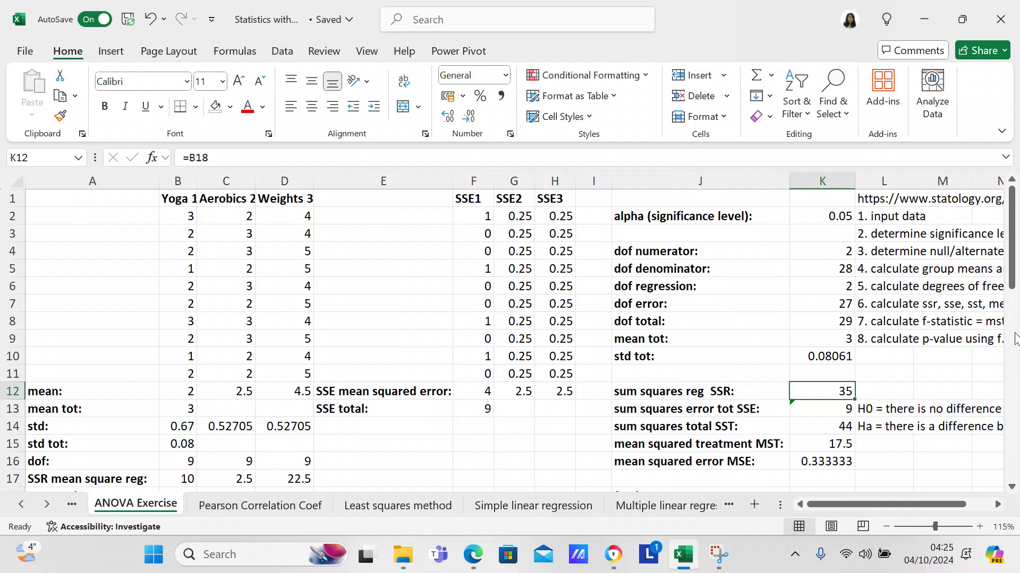
pyautogui.moveTo(1015, 280); pyautogui.dragTo(1015, 319)
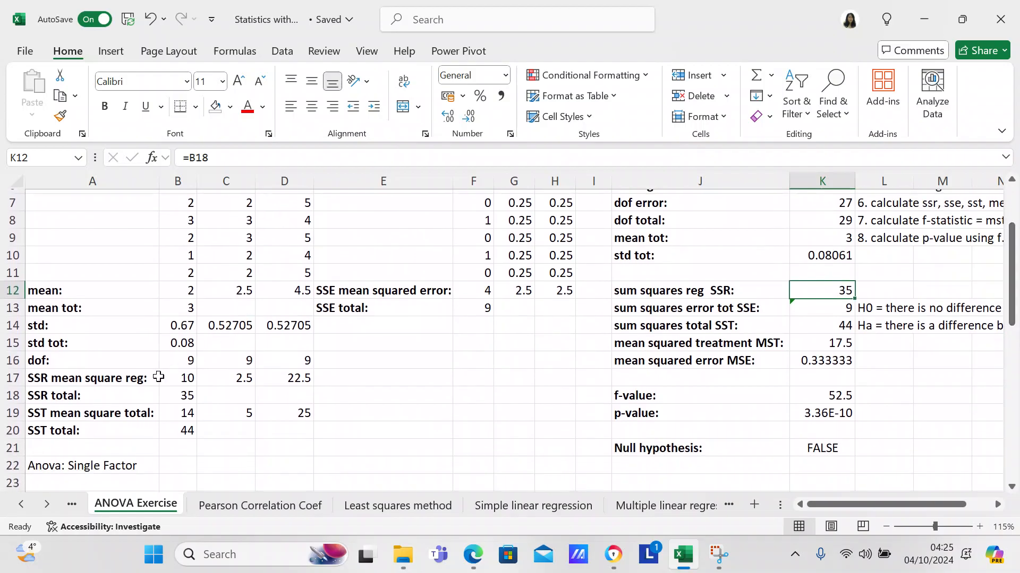
pyautogui.click(193, 377)
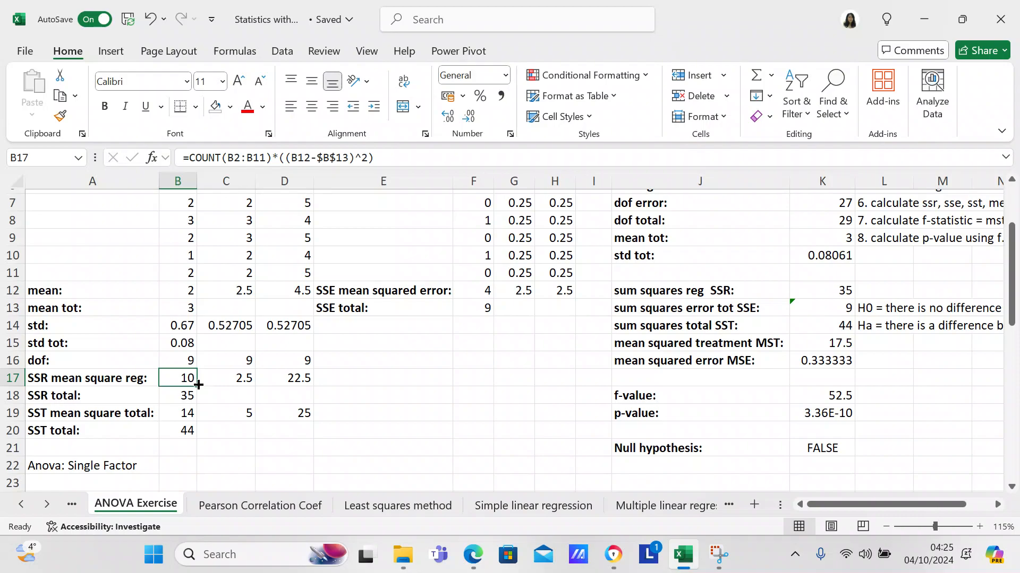
pyautogui.moveTo(198, 384); pyautogui.dragTo(229, 378)
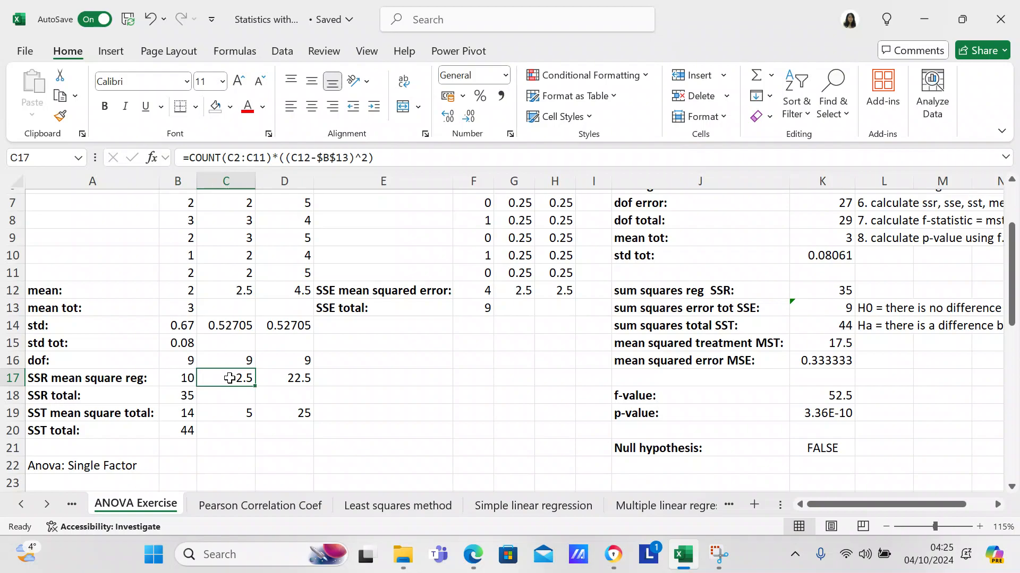
pyautogui.click(276, 378)
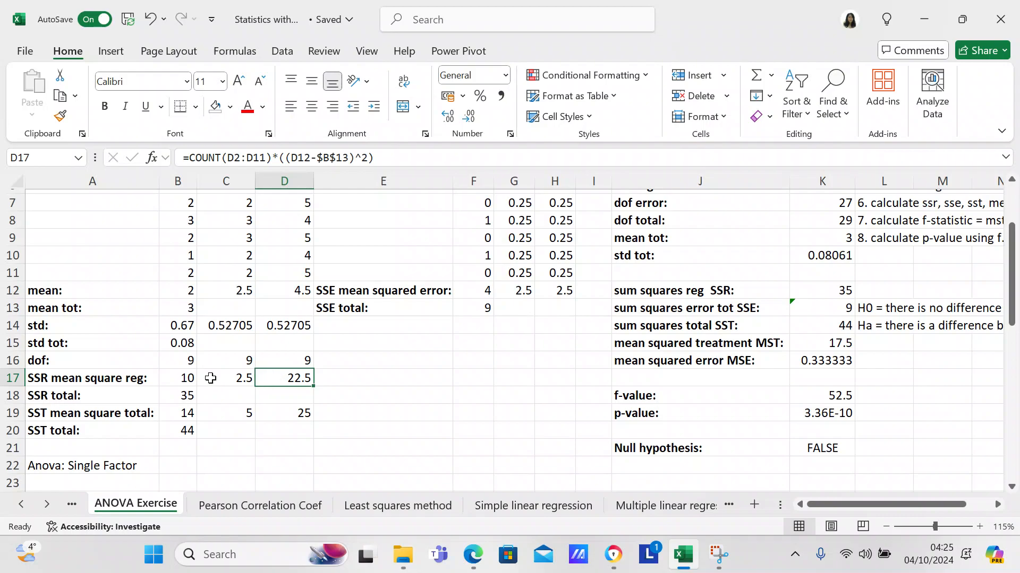
pyautogui.click(187, 393)
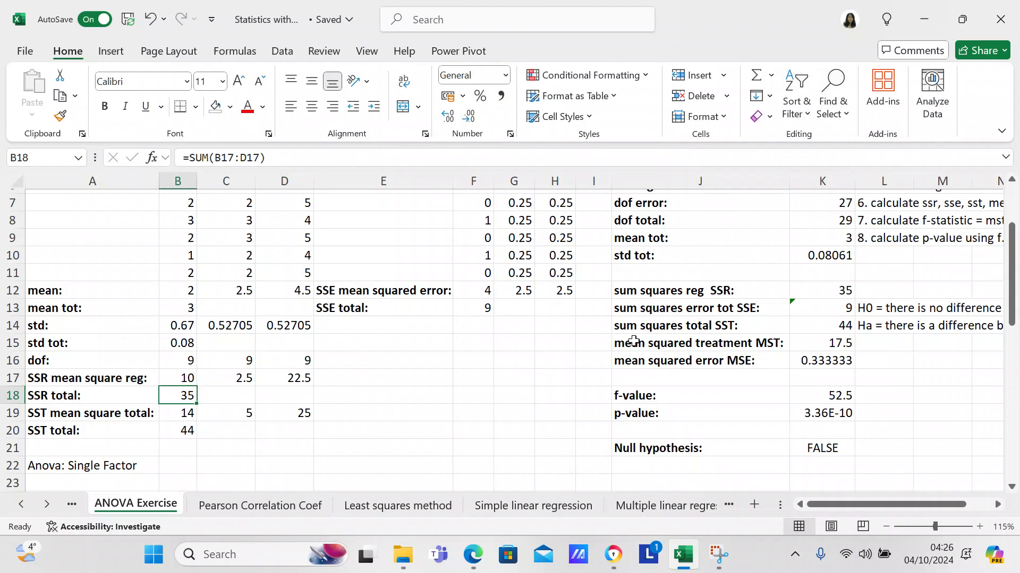
pyautogui.click(806, 285)
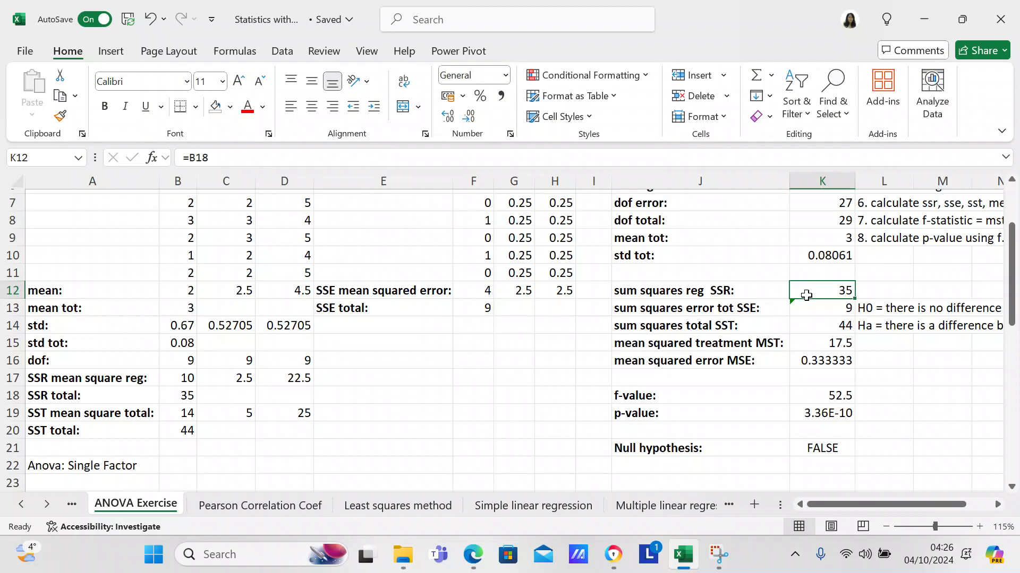
# Step: Trace the sum of squares error in K13 back to the squared deviation formulas in F2, G2 and H2
pyautogui.click(807, 309)
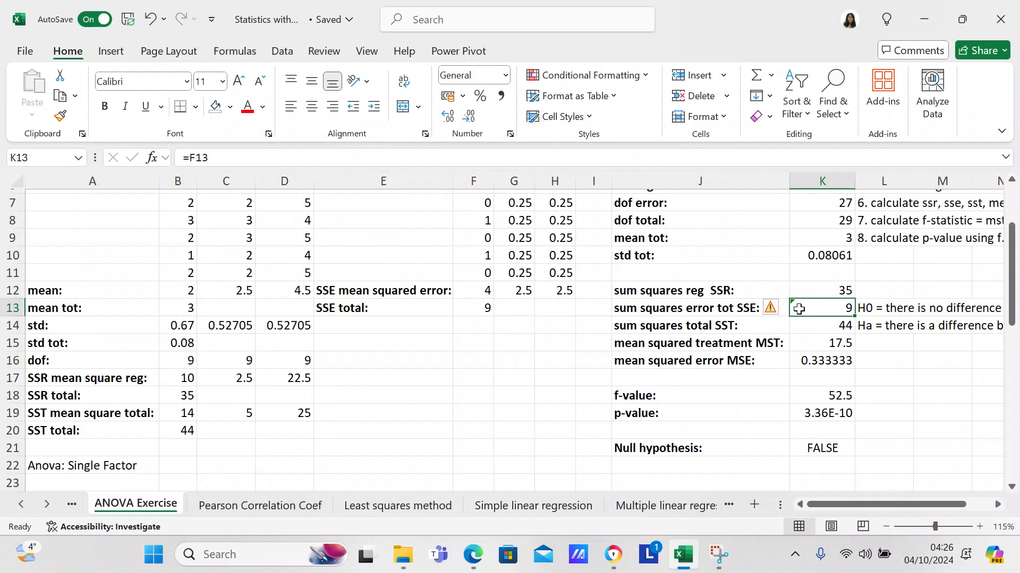
pyautogui.click(482, 288)
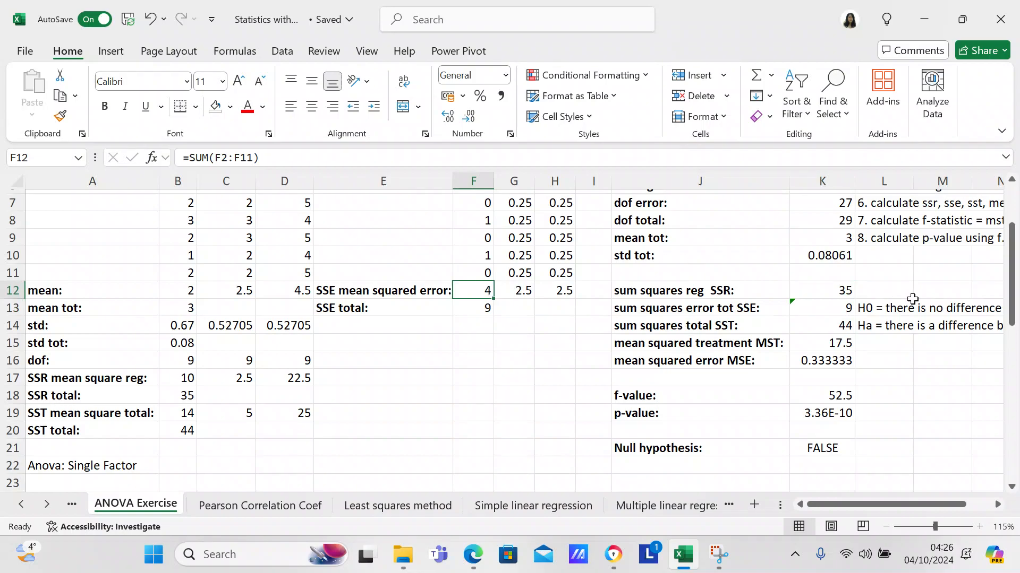
pyautogui.moveTo(1012, 301); pyautogui.dragTo(1013, 263)
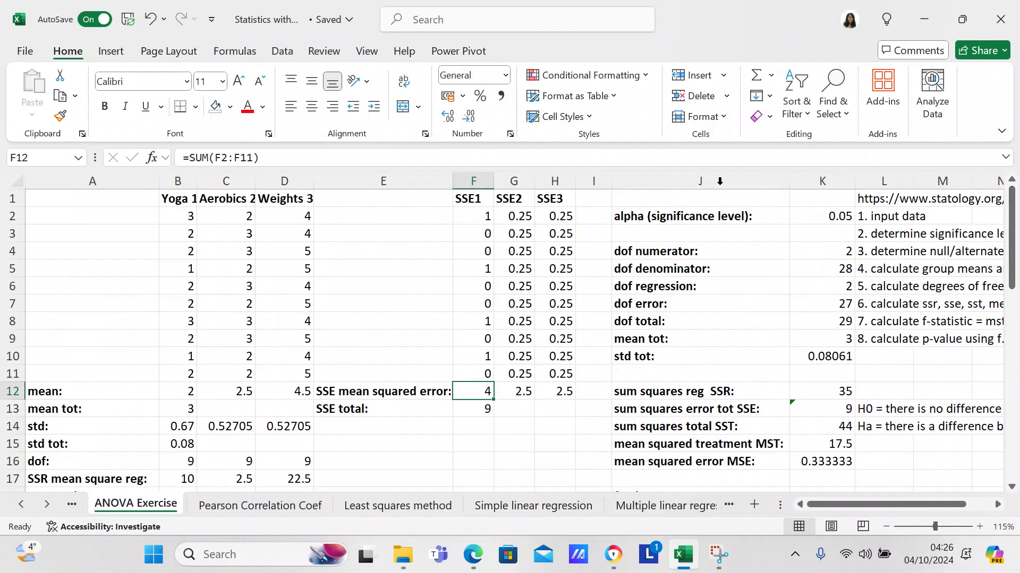
pyautogui.click(487, 218)
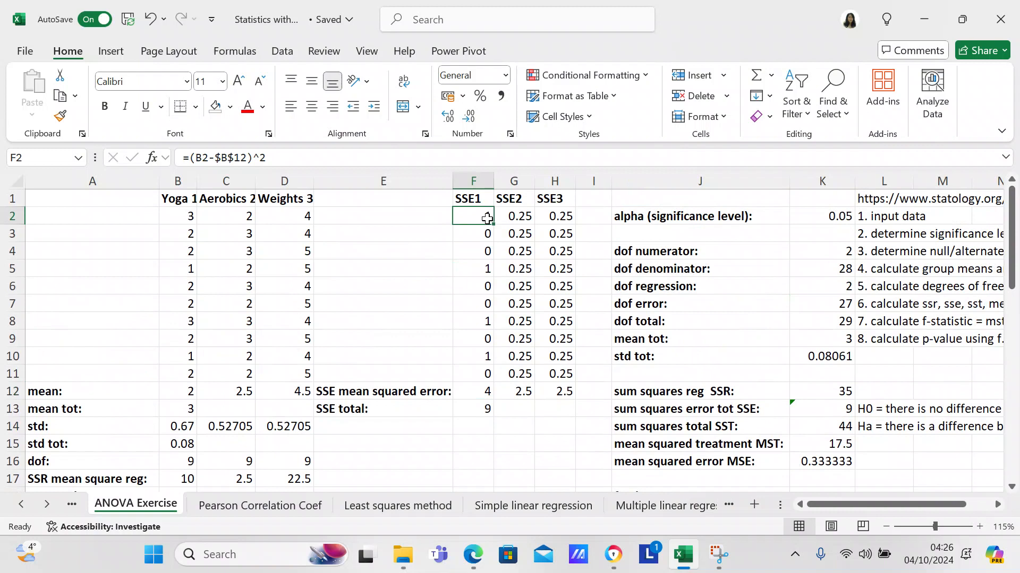
pyautogui.click(510, 218)
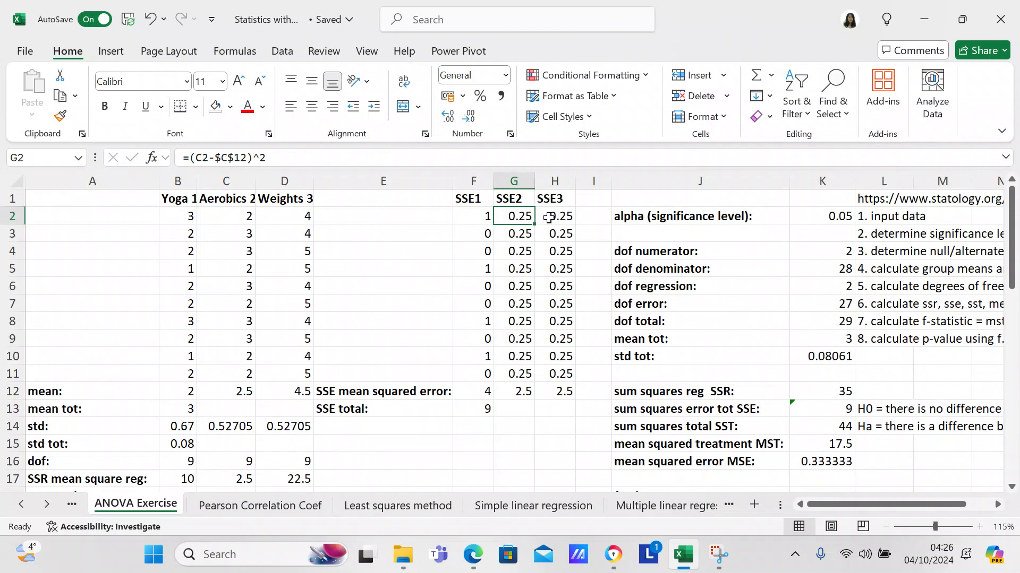
pyautogui.click(549, 218)
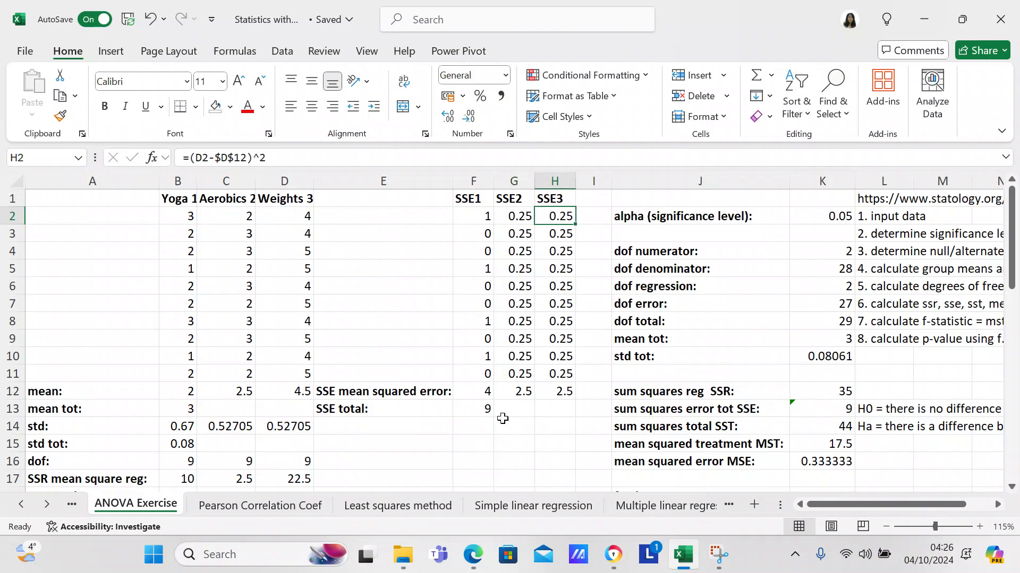
# Step: Check the SSE group sums in F12:H12, the SSE total formula in F13 and its reference in K13
pyautogui.click(484, 393)
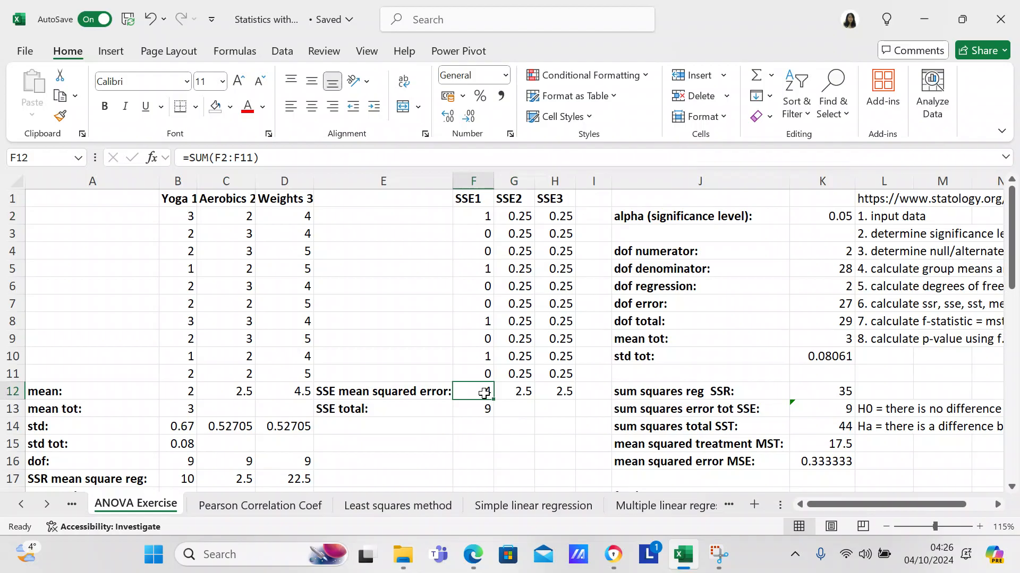
pyautogui.click(510, 393)
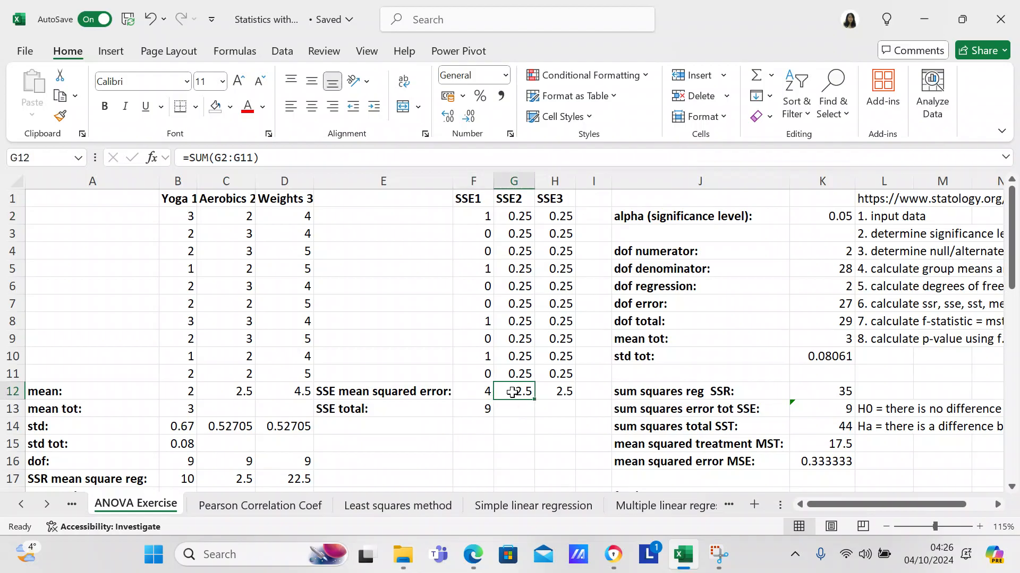
pyautogui.click(552, 393)
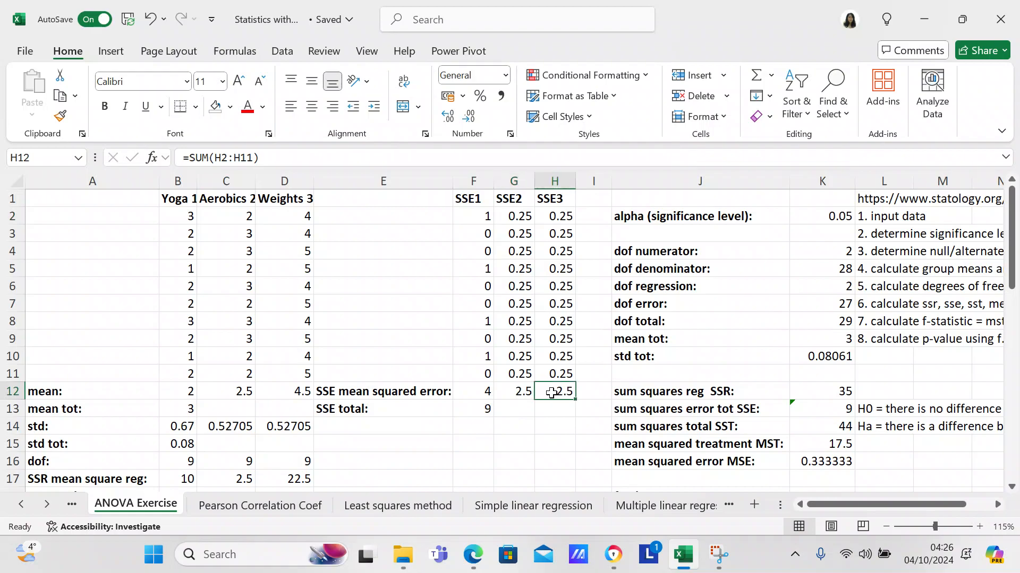
pyautogui.click(471, 406)
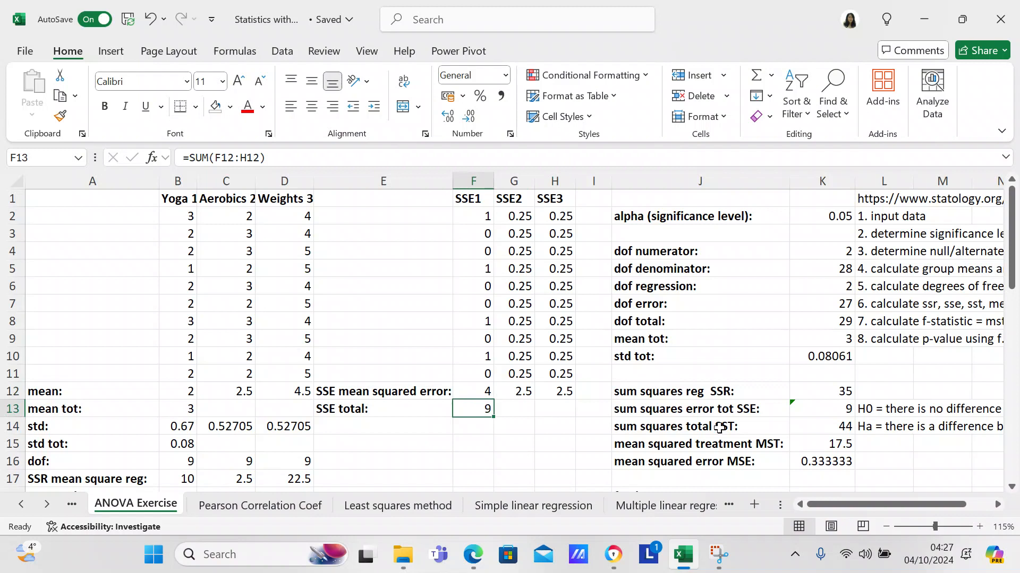
pyautogui.click(850, 408)
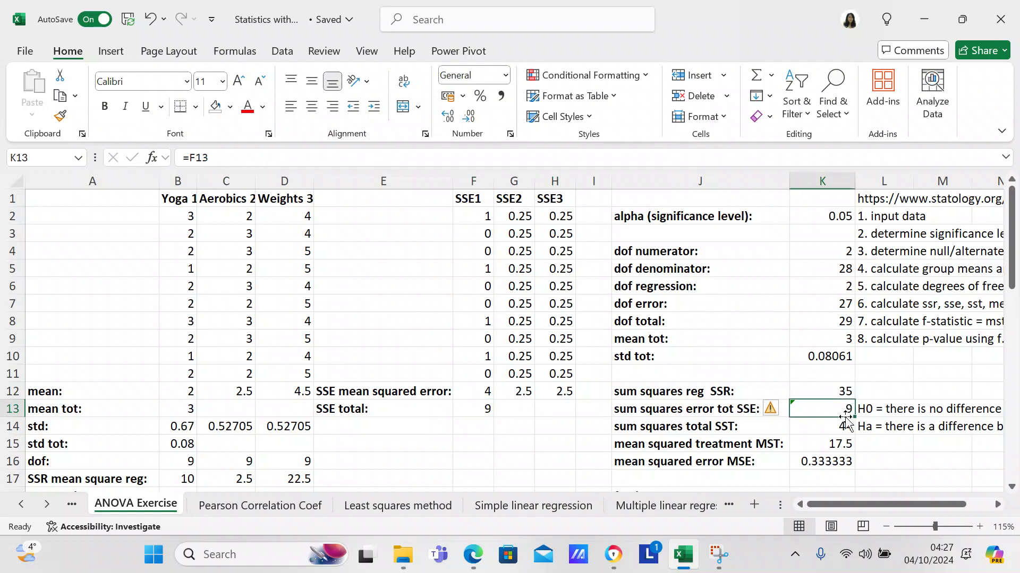
# Step: Trace the sum of squares total in K14 to the per-group SST formulas in B19:D19
pyautogui.click(841, 427)
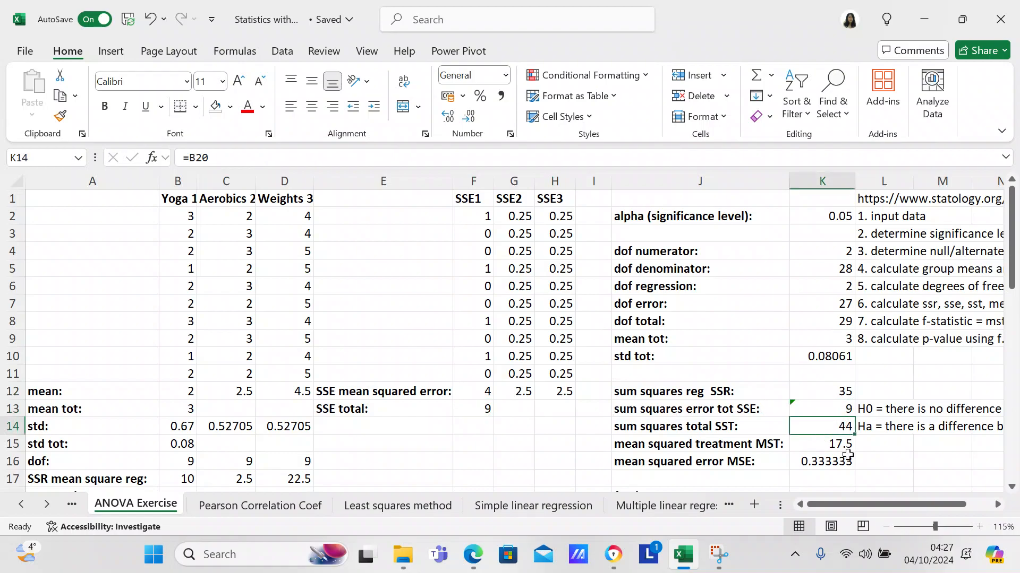
pyautogui.moveTo(1012, 285); pyautogui.dragTo(1016, 327)
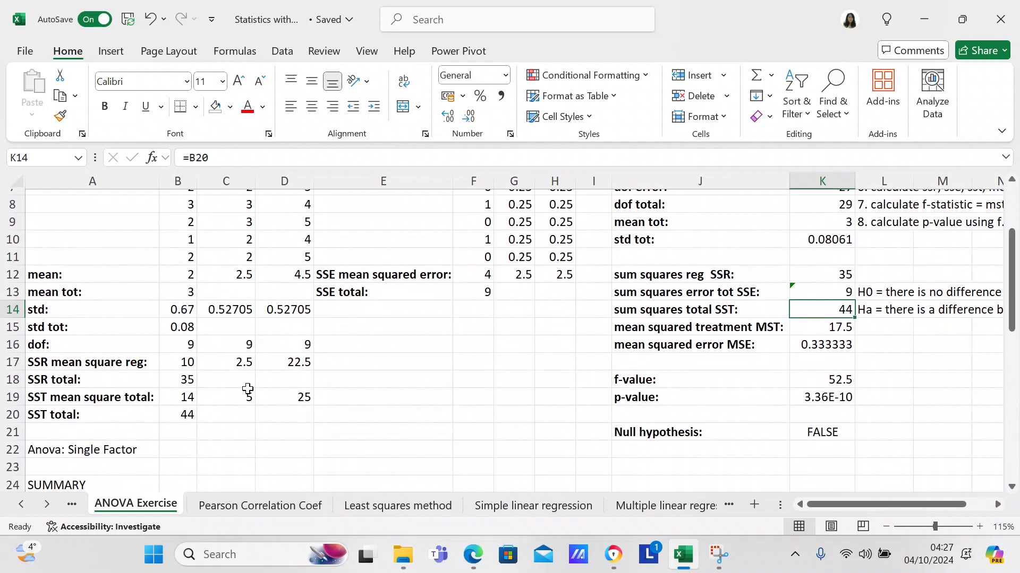
pyautogui.click(187, 397)
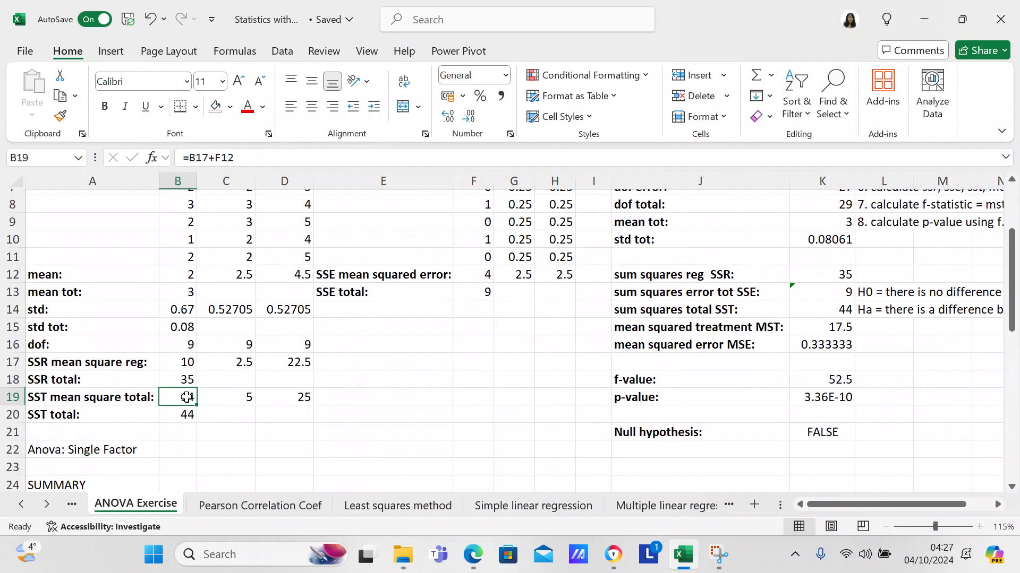
pyautogui.click(241, 397)
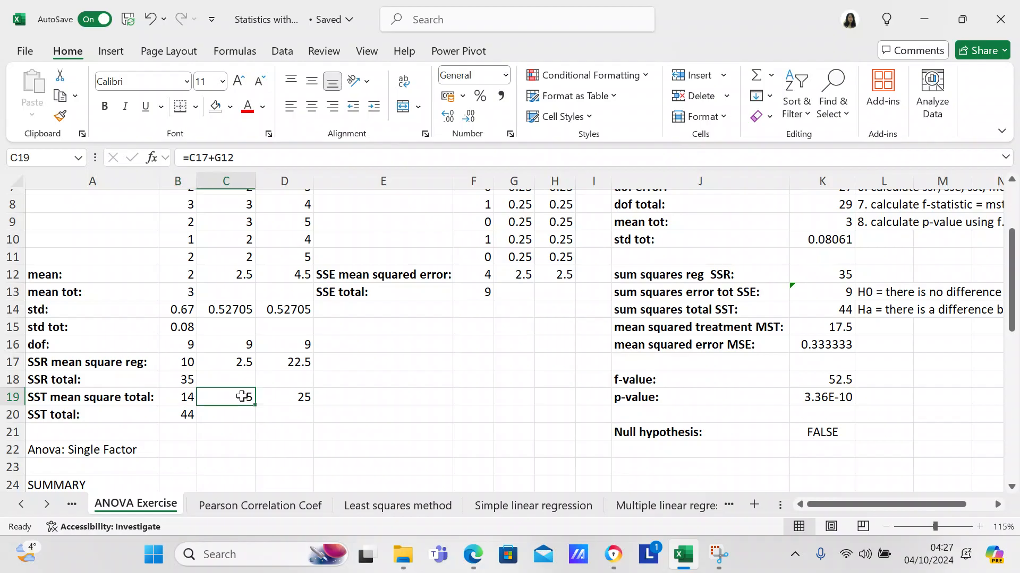
pyautogui.click(280, 397)
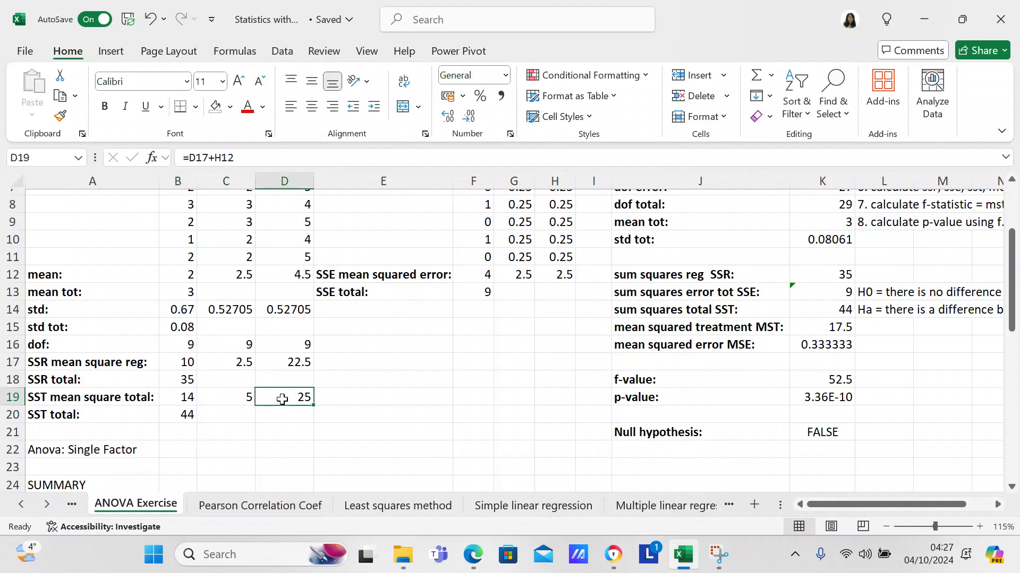
# Step: Inspect the SST total formula in B20 alongside the SSR total in B18, and its reference in K14
pyautogui.click(185, 413)
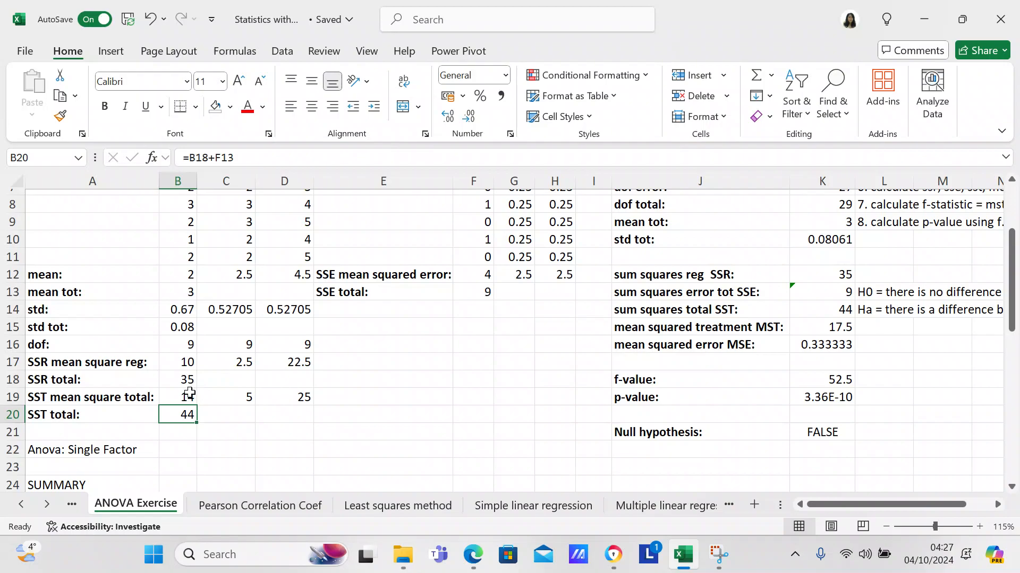
pyautogui.click(188, 381)
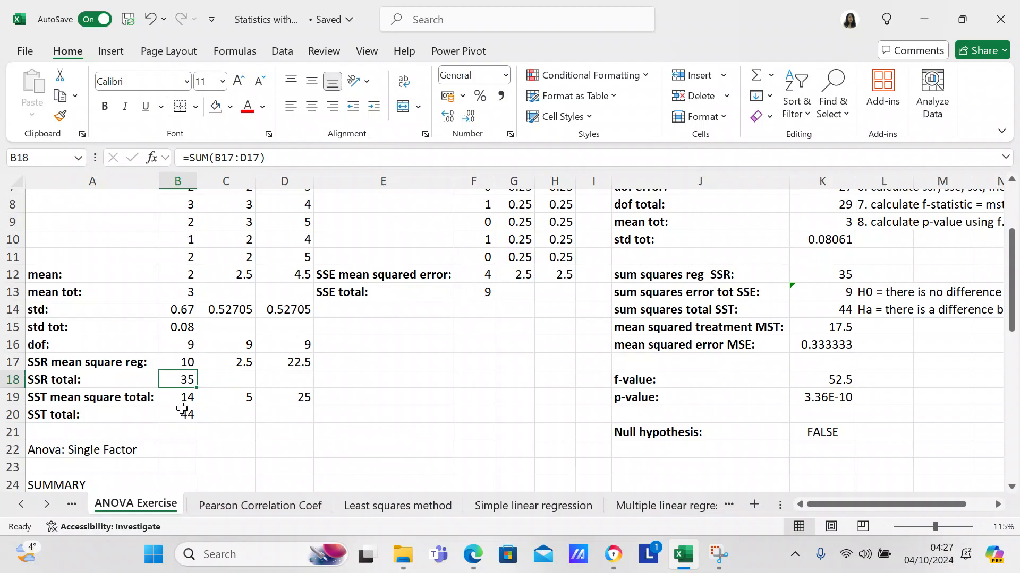
pyautogui.click(184, 412)
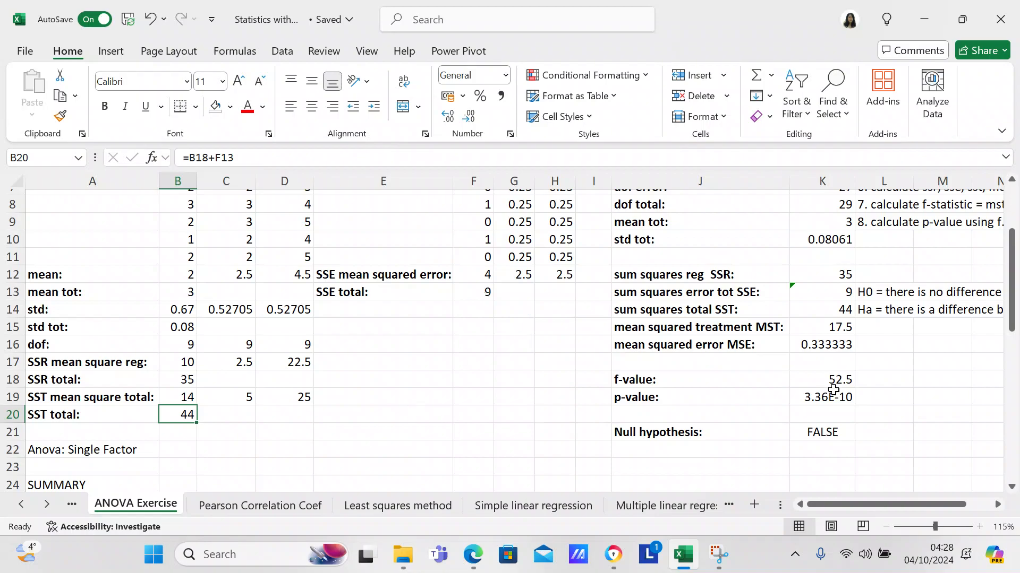
pyautogui.click(840, 310)
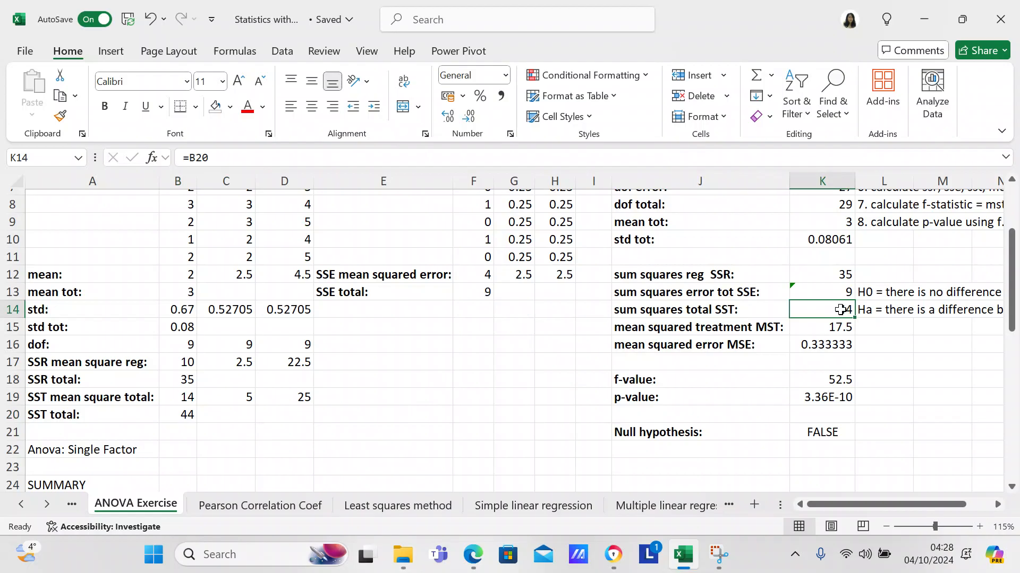
pyautogui.click(840, 309)
pyautogui.click(840, 309)
# Step: Inspect the mean squared treatment formula in K15 and the mean squared error formula in K16, along with the cells they reference
pyautogui.click(837, 329)
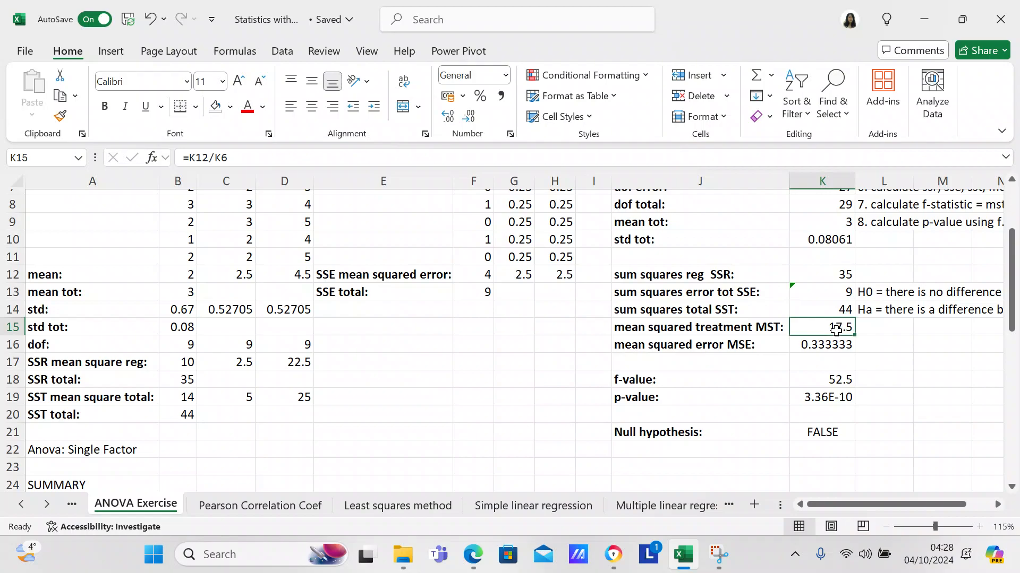
pyautogui.moveTo(1016, 292); pyautogui.dragTo(1015, 271)
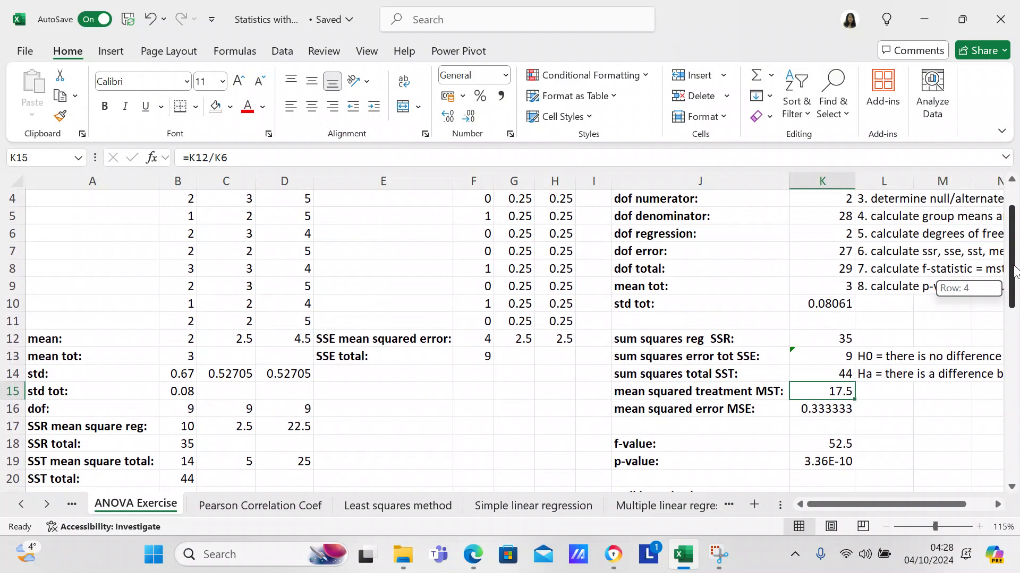
pyautogui.moveTo(1015, 271); pyautogui.dragTo(1013, 252)
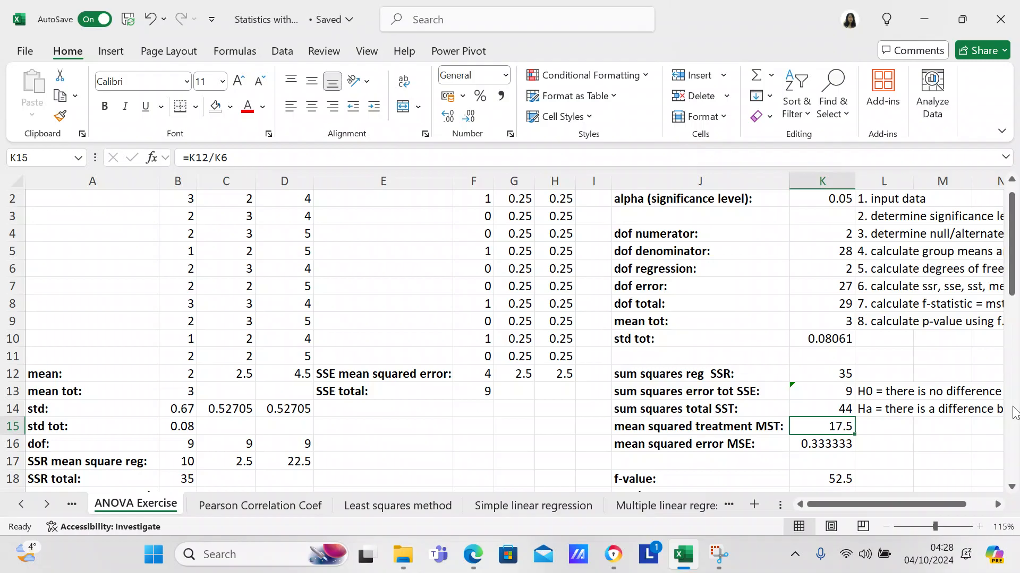
pyautogui.click(833, 446)
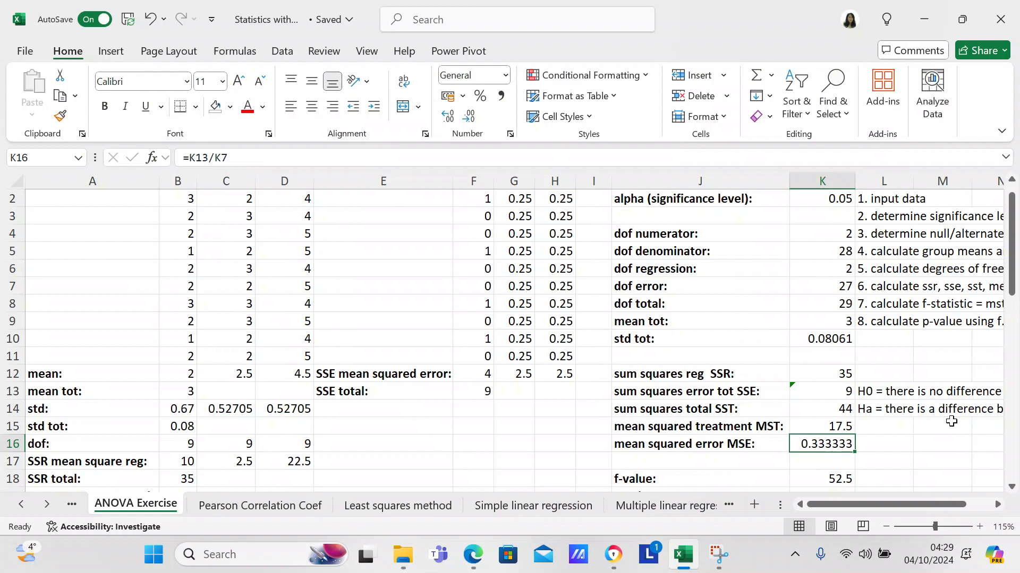
# Step: Inspect the f-value formula in K18 and the F.DIST.RT p-value formula in K19
pyautogui.moveTo(1010, 268); pyautogui.dragTo(1010, 318)
pyautogui.click(837, 344)
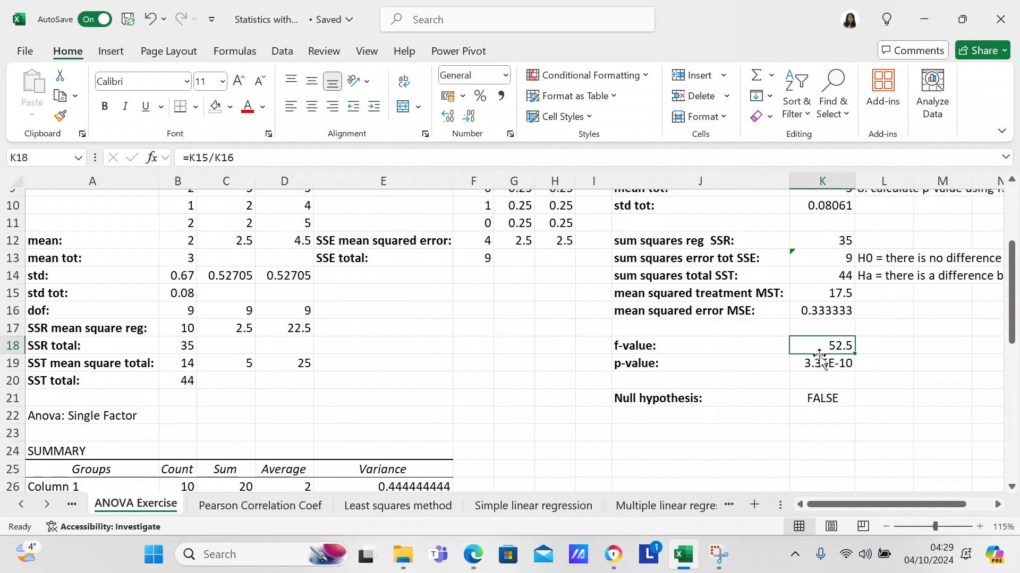
pyautogui.click(818, 366)
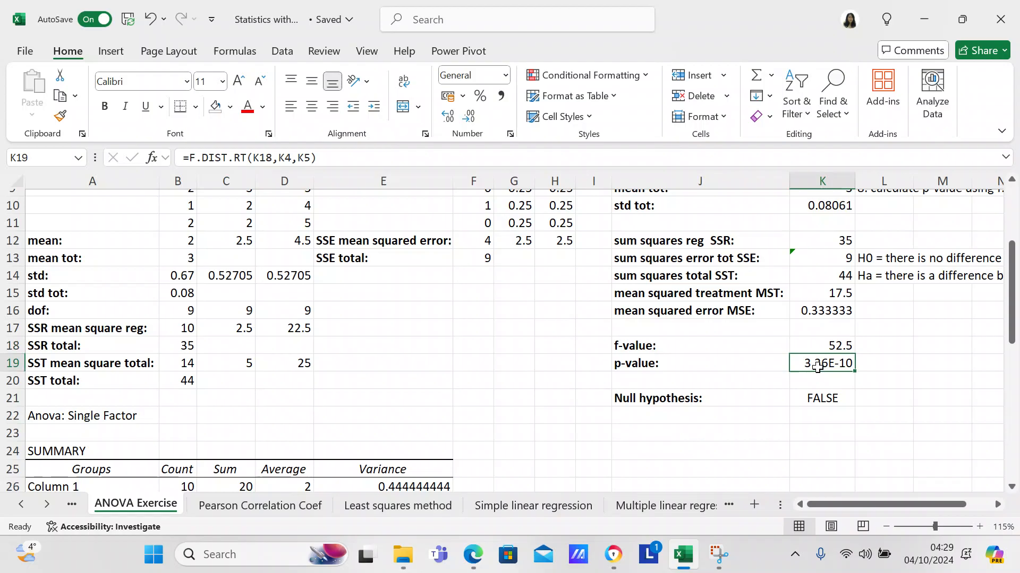
# Step: Check the null hypothesis test in K21, which compares the p-value in K19 with the alpha in K2
pyautogui.moveTo(1013, 321)
pyautogui.mouseDown()
pyautogui.moveTo(1015, 265)
pyautogui.moveTo(1011, 335)
pyautogui.mouseUp()
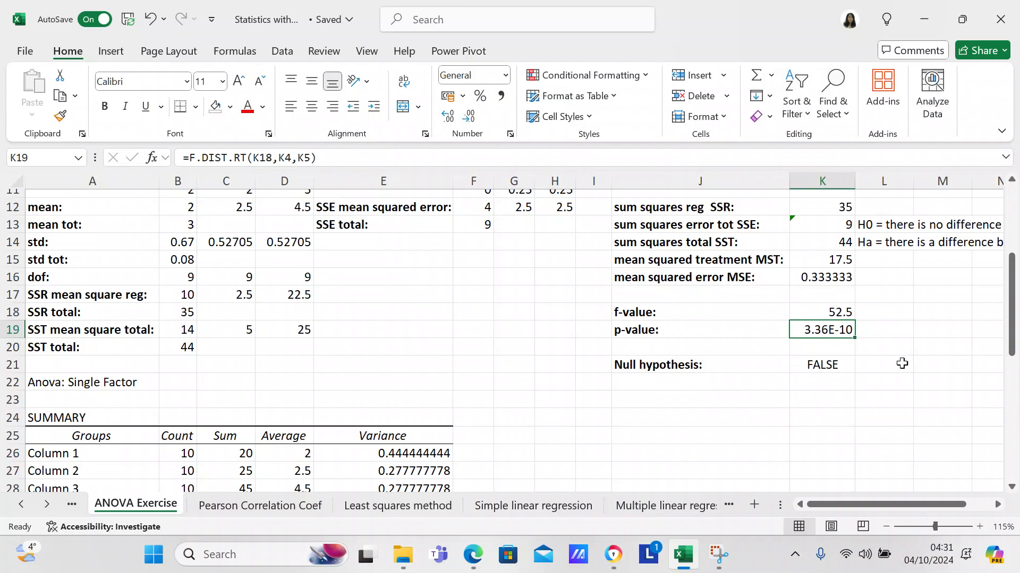
pyautogui.click(839, 367)
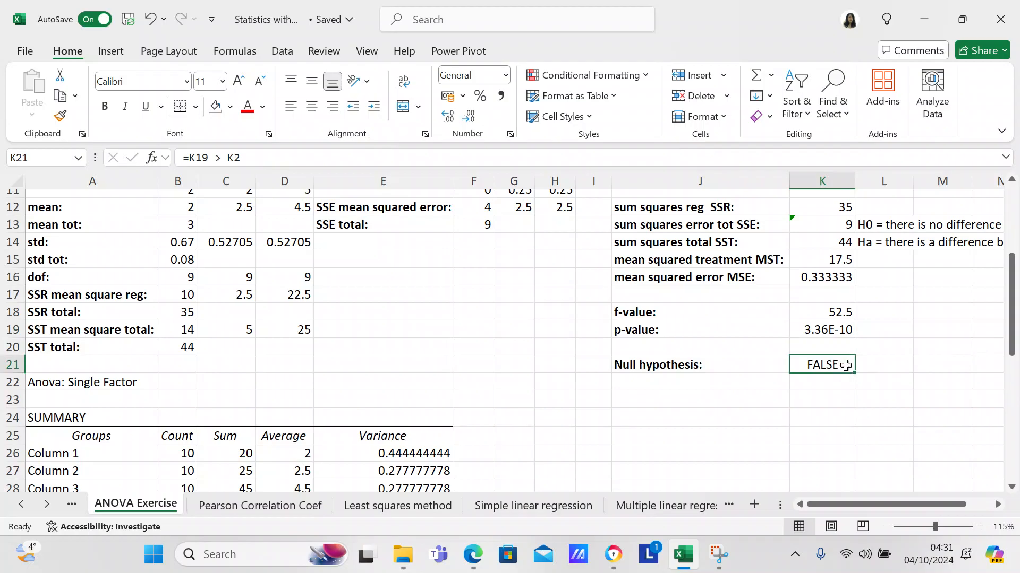
pyautogui.moveTo(1013, 314); pyautogui.dragTo(1011, 249)
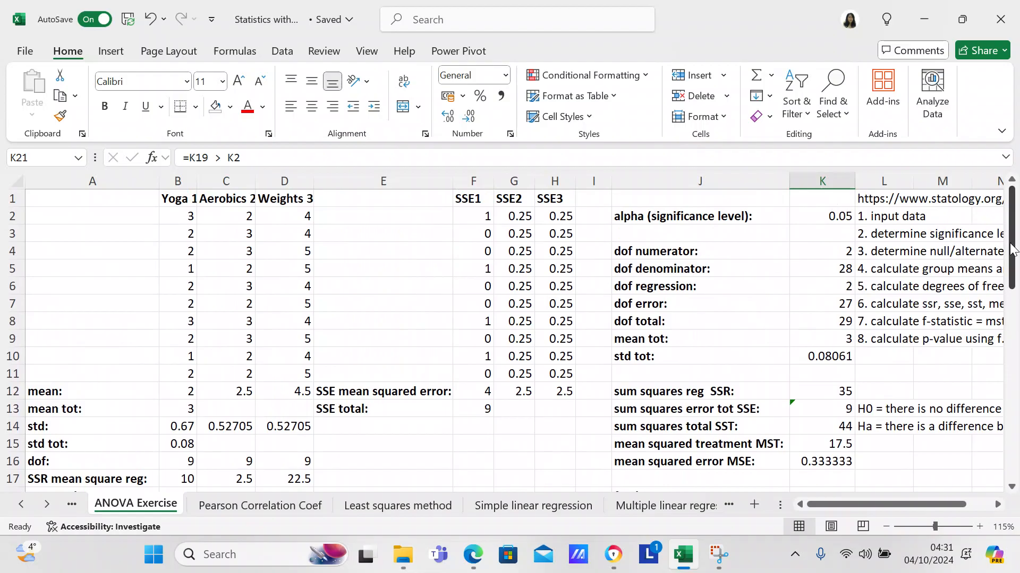
pyautogui.moveTo(1012, 249); pyautogui.dragTo(1013, 317)
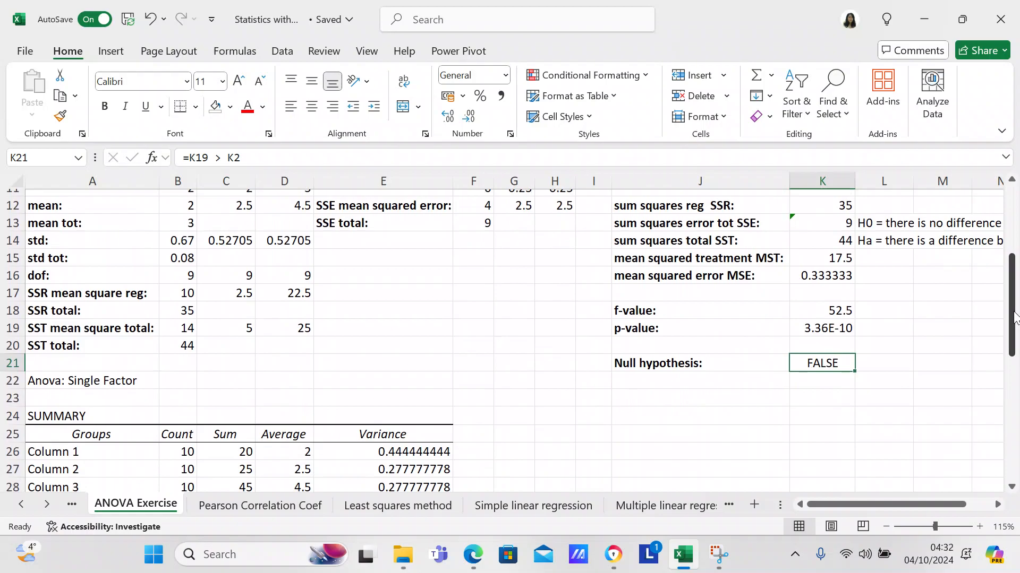
# Step: Compare the Anova: Single Factor summary and ANOVA tables in rows 22 to 36 with the manually calculated statistics in column K
pyautogui.moveTo(1014, 317); pyautogui.dragTo(996, 373)
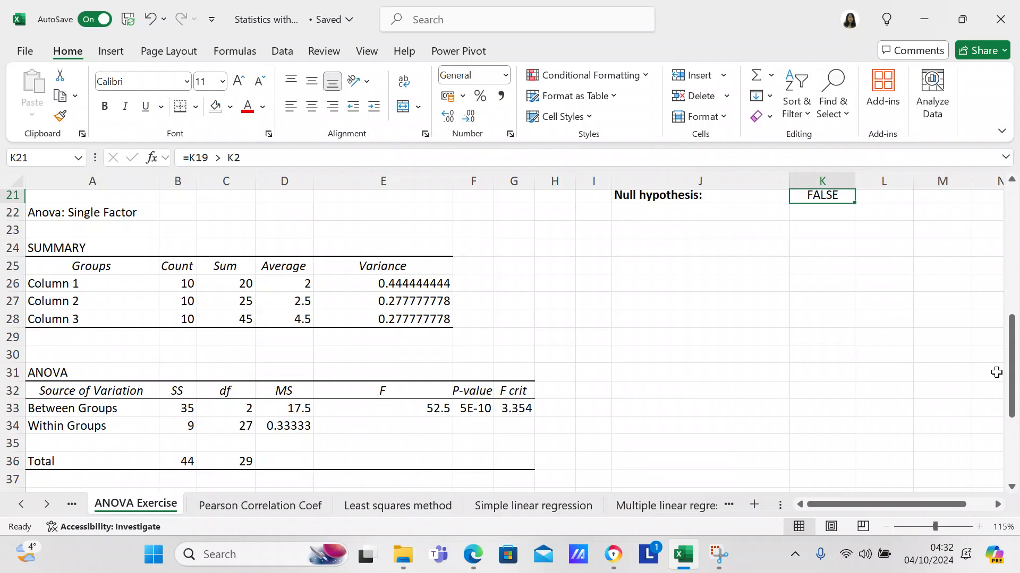
pyautogui.moveTo(1012, 375); pyautogui.dragTo(1018, 318)
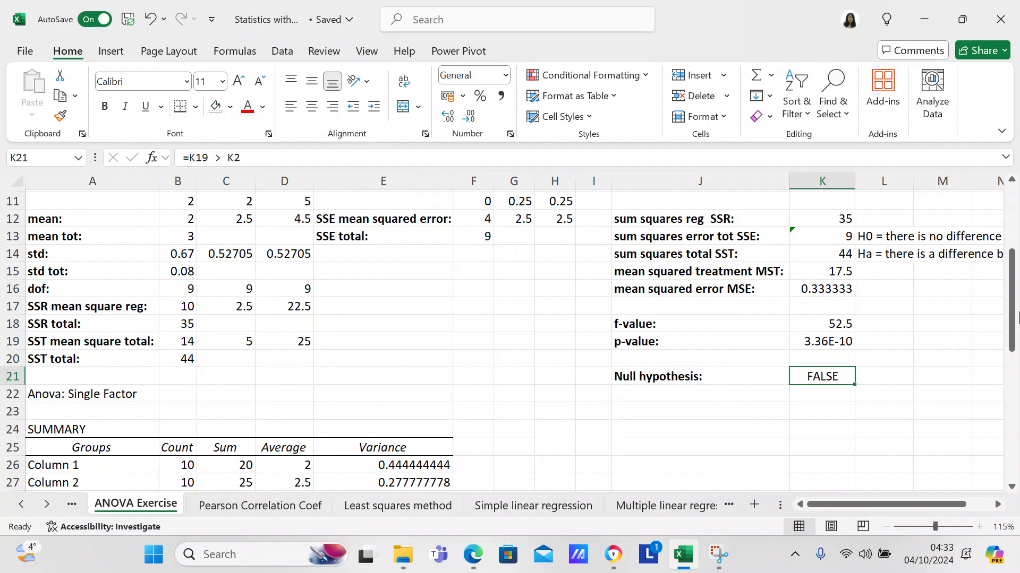
pyautogui.moveTo(1011, 318); pyautogui.dragTo(990, 387)
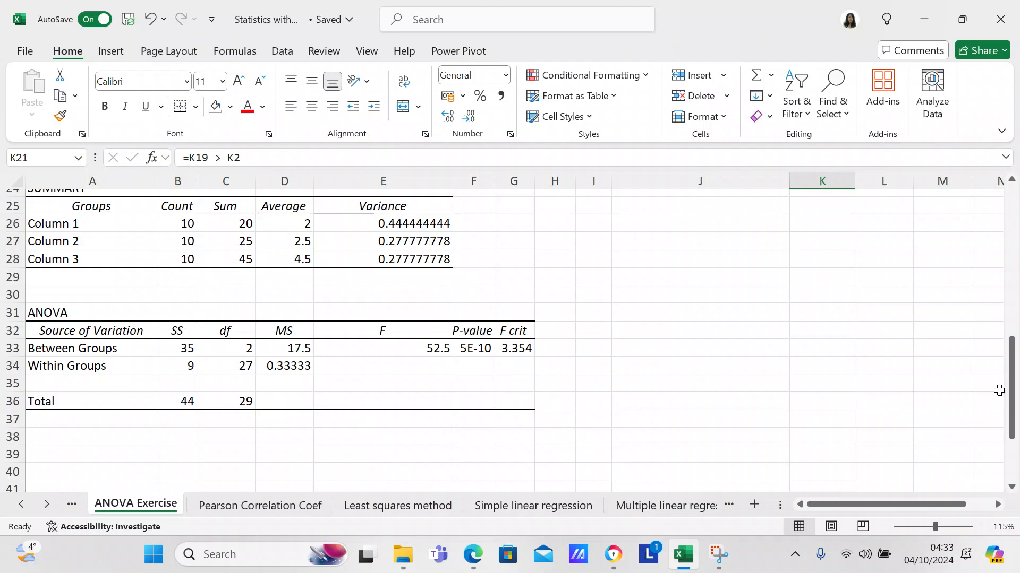
pyautogui.moveTo(1011, 408); pyautogui.dragTo(1017, 324)
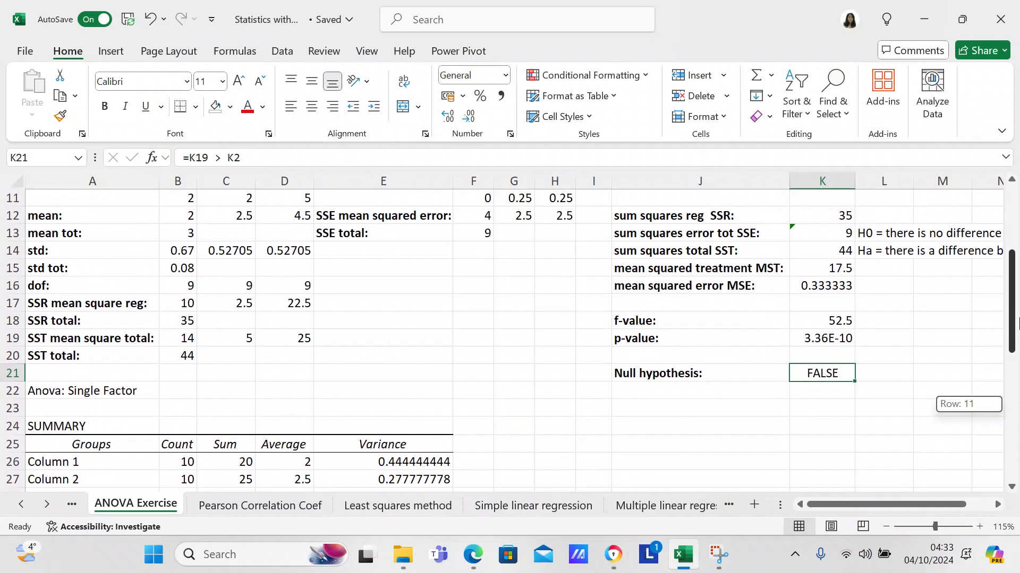
pyautogui.moveTo(1016, 324); pyautogui.dragTo(1003, 399)
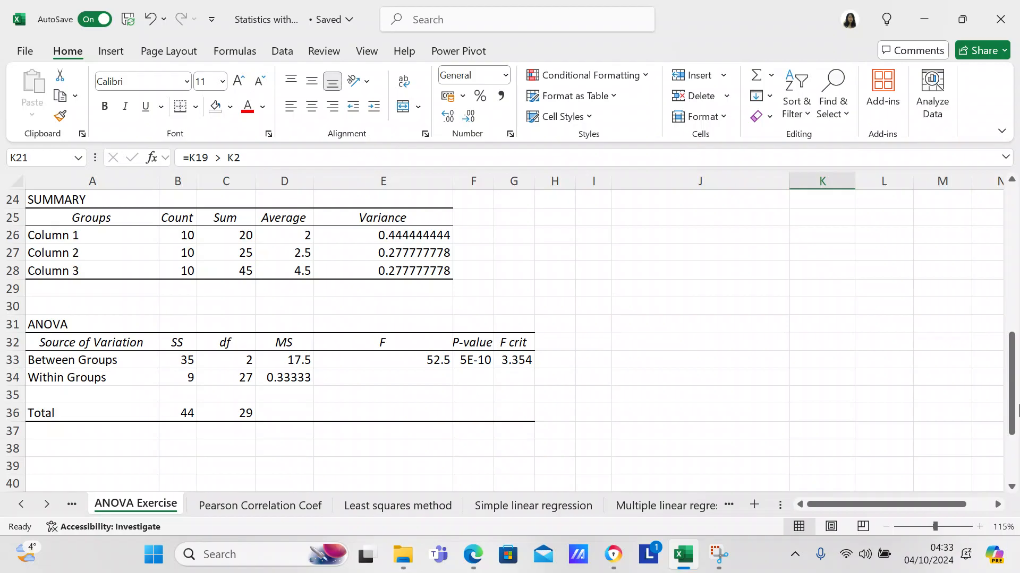
# Step: Check the sums of squares, degrees of freedom and mean squares in the ANOVA table against the manual calculations in column K
pyautogui.moveTo(1013, 408); pyautogui.dragTo(1018, 243)
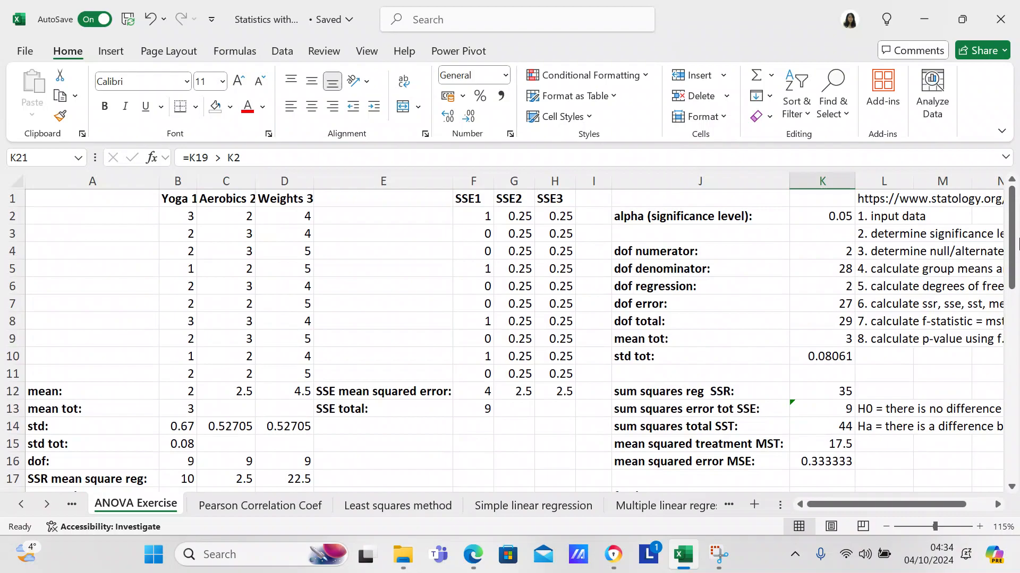
pyautogui.moveTo(1018, 243); pyautogui.dragTo(1005, 391)
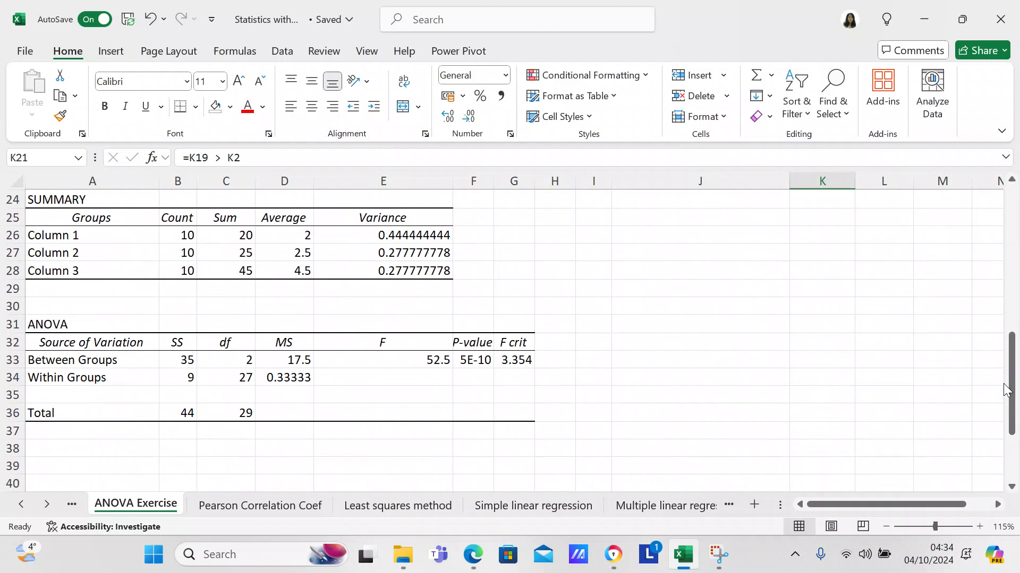
pyautogui.moveTo(1006, 390)
pyautogui.mouseDown()
pyautogui.moveTo(1015, 392)
pyautogui.moveTo(1018, 322)
pyautogui.moveTo(1011, 390)
pyautogui.mouseUp()
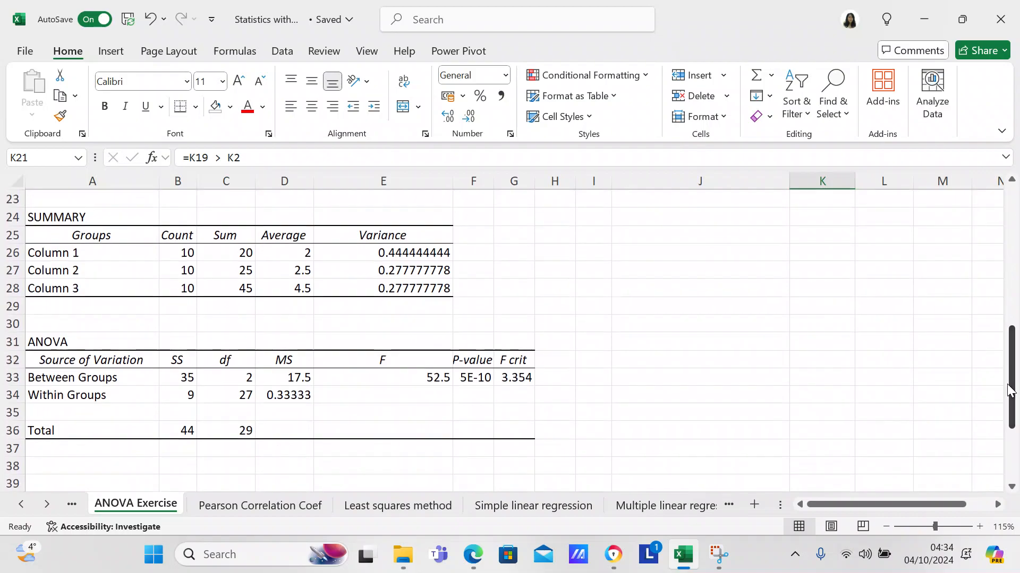
# Step: Compare the F.DIST.RT p-value formula in K19 with the P-value in the Between Groups row of the ANOVA table
pyautogui.moveTo(1010, 389)
pyautogui.mouseDown()
pyautogui.moveTo(1018, 355)
pyautogui.moveTo(1013, 394)
pyautogui.moveTo(1013, 380)
pyautogui.mouseUp()
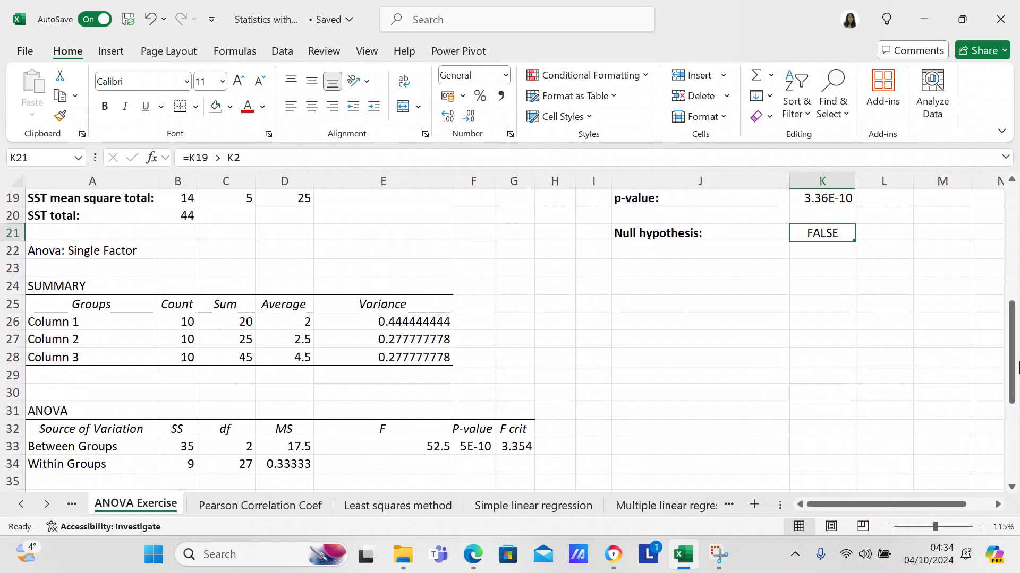
pyautogui.moveTo(1012, 380); pyautogui.dragTo(1013, 345)
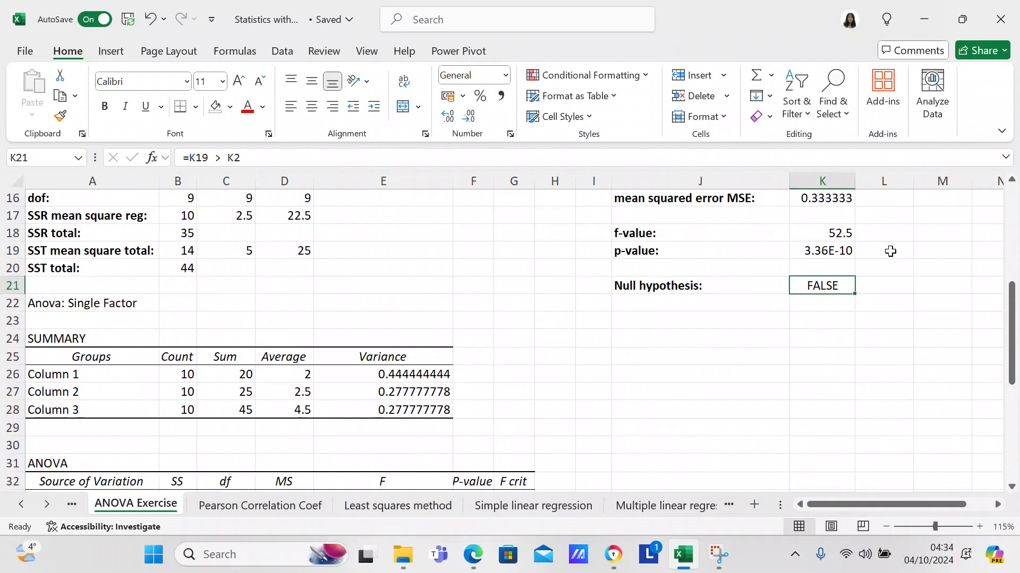
pyautogui.click(850, 251)
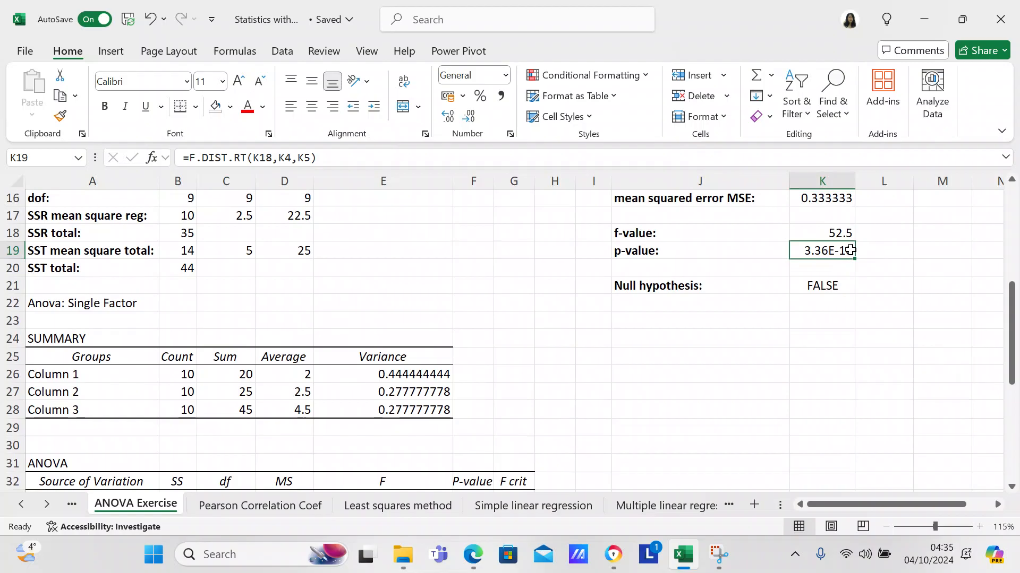
pyautogui.moveTo(1014, 344); pyautogui.dragTo(1014, 379)
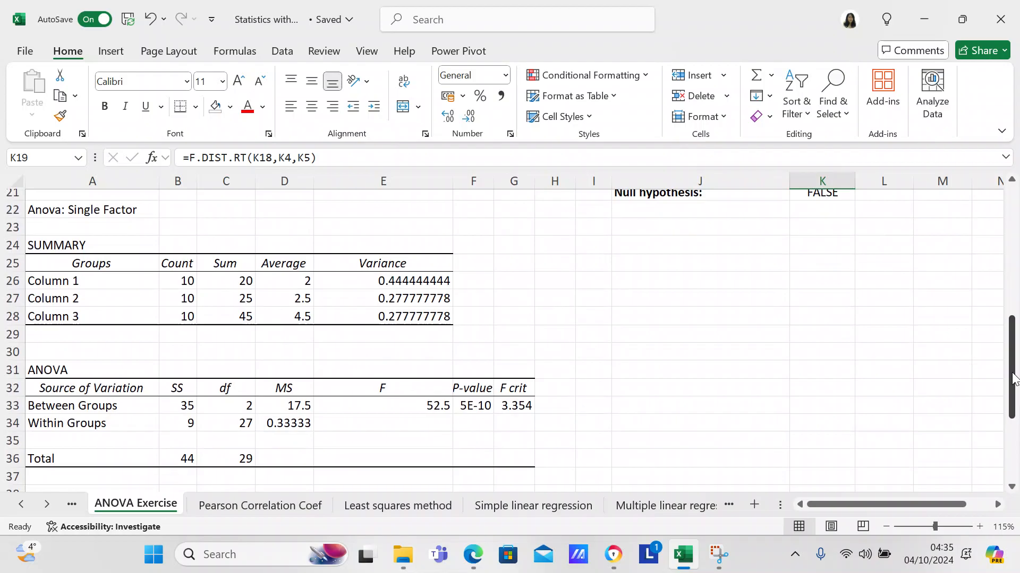
pyautogui.moveTo(1013, 380); pyautogui.dragTo(1016, 324)
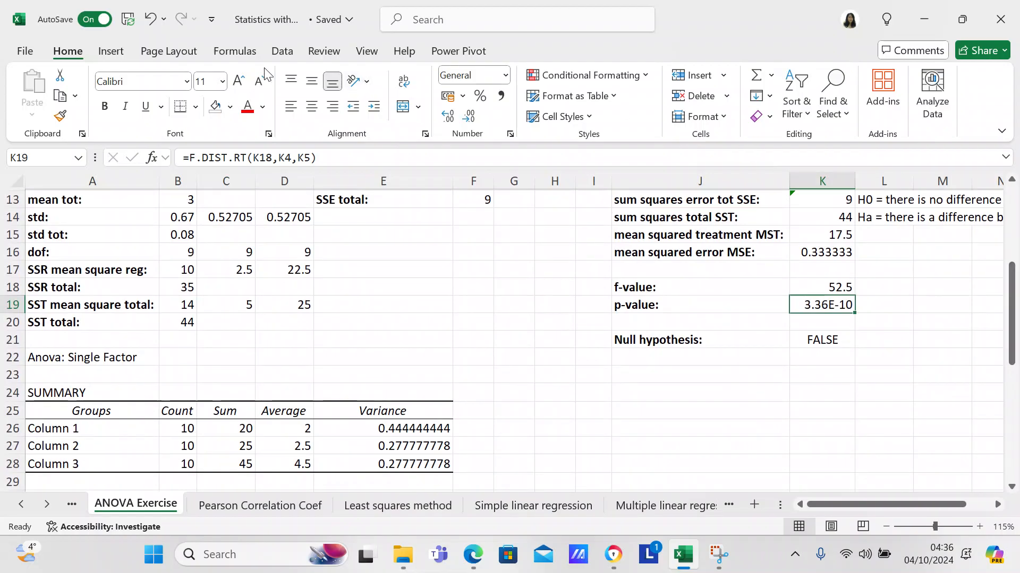
# Step: Review the input range, grouping, alpha and output settings of the Anova: Single Factor analysis tool, and close it without running it
pyautogui.click(293, 51)
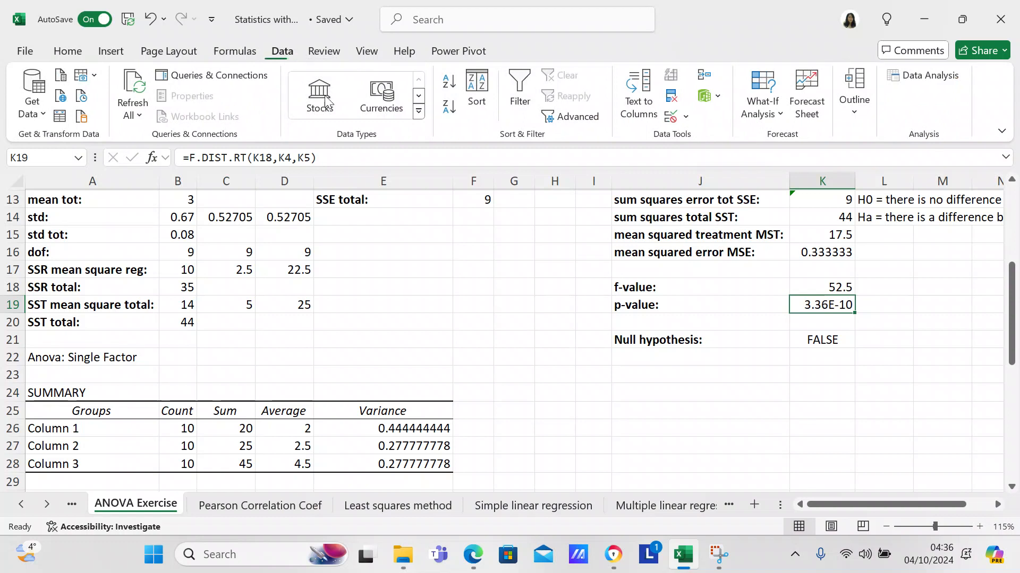
pyautogui.click(929, 82)
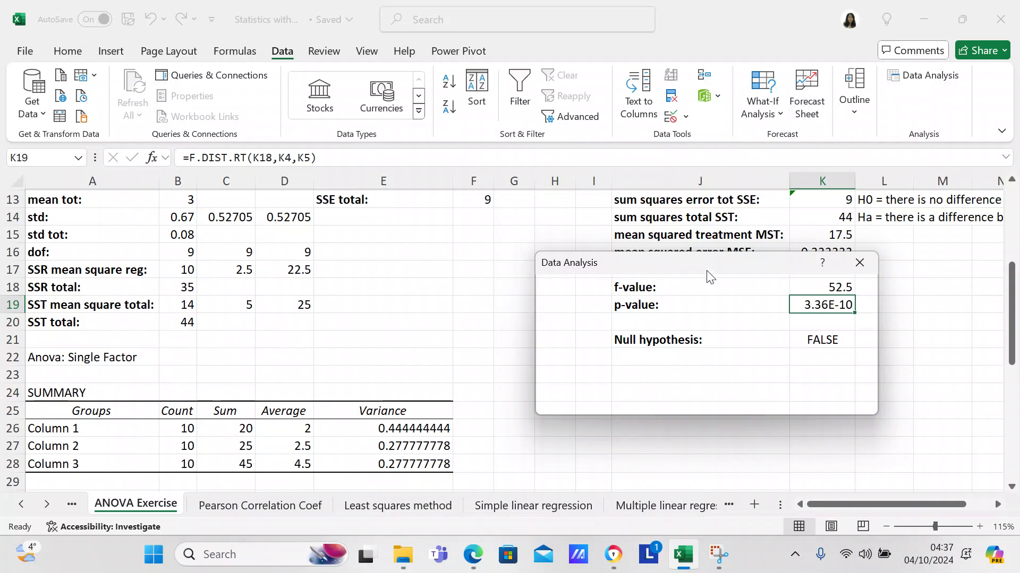
pyautogui.moveTo(708, 272); pyautogui.dragTo(556, 243)
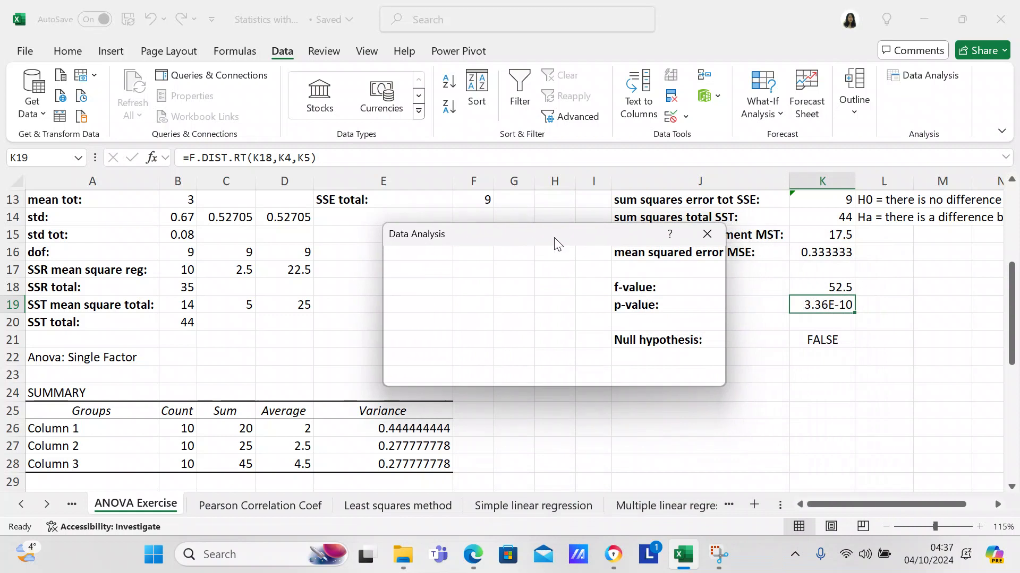
pyautogui.click(540, 282)
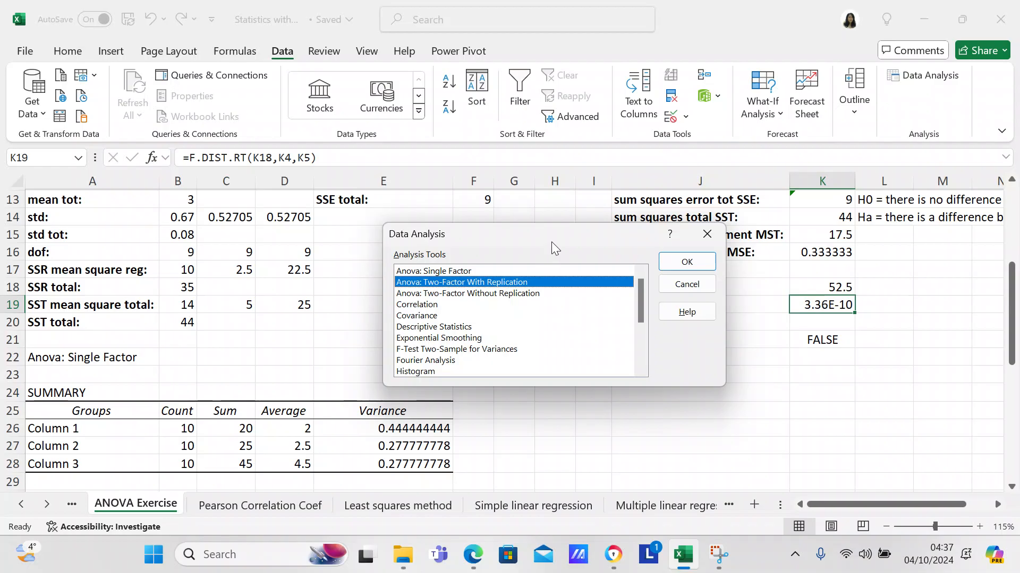
pyautogui.click(467, 272)
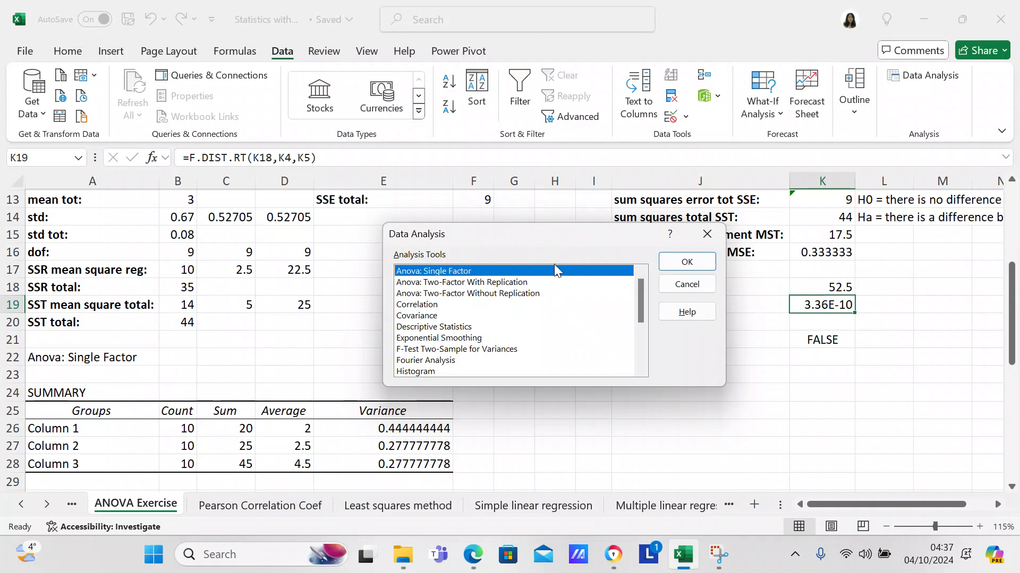
pyautogui.click(686, 263)
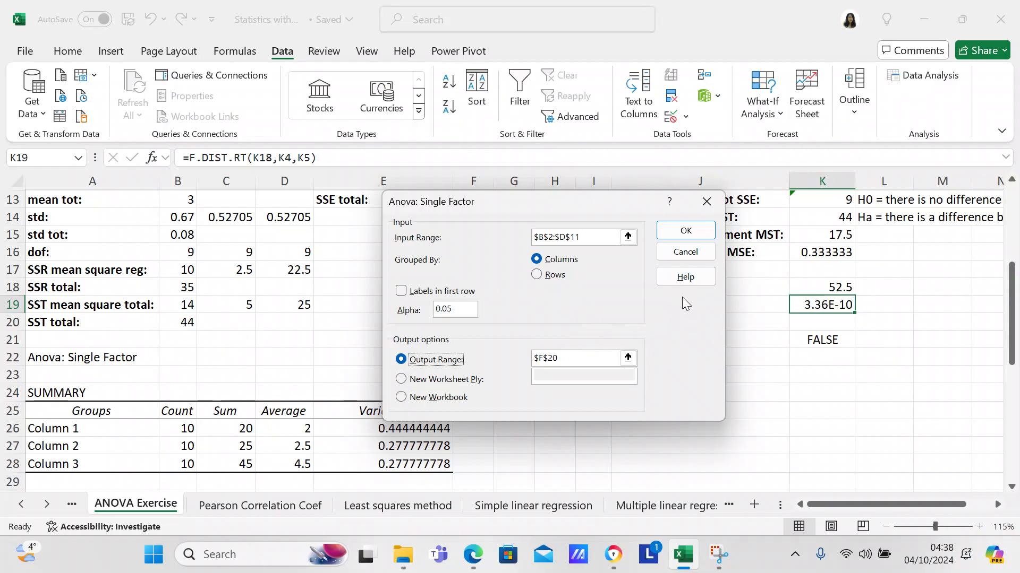
pyautogui.click(683, 255)
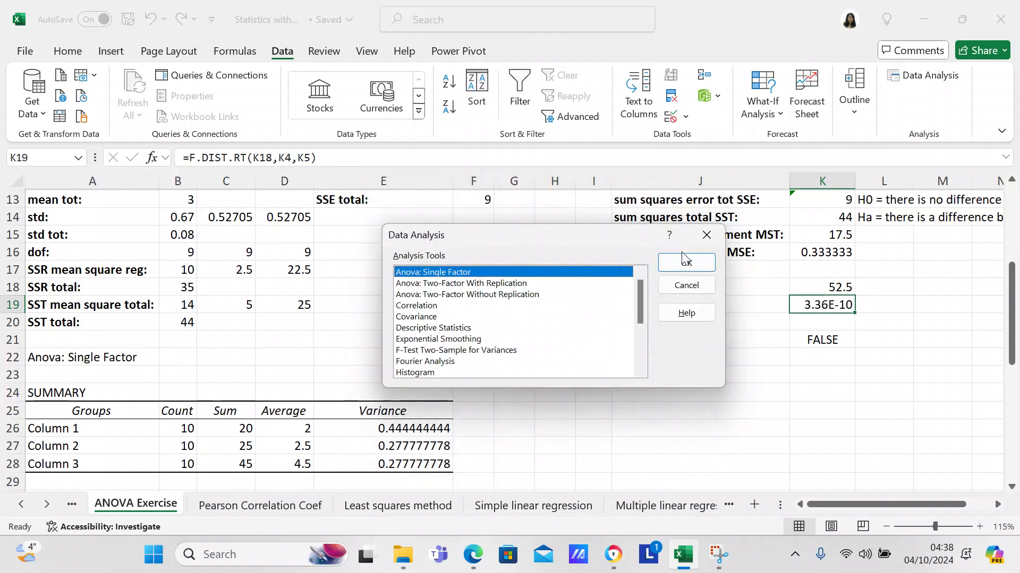
pyautogui.click(680, 286)
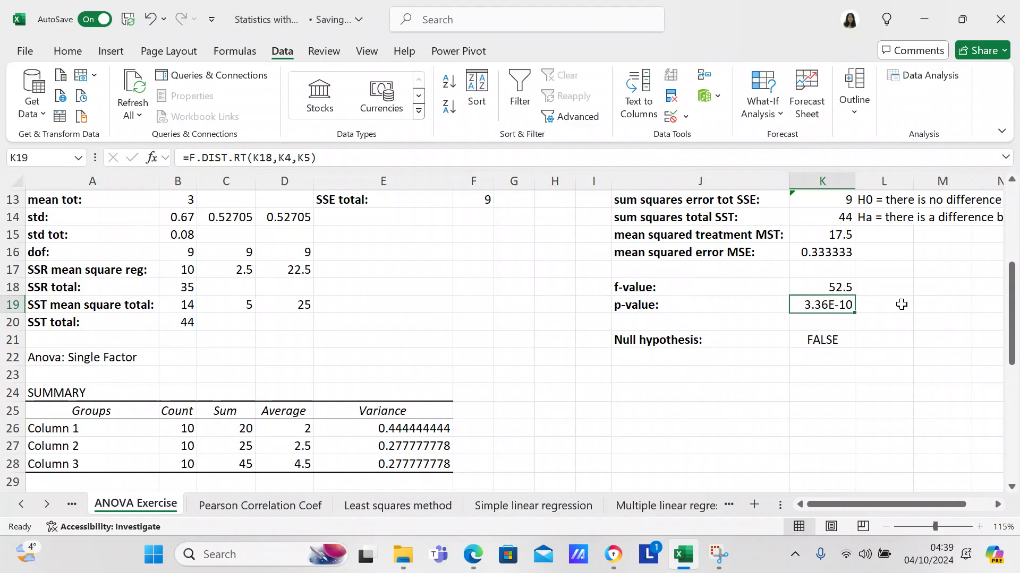
# Step: Add the step "9. determine null or alternate hypothesis" in L10, below the procedure list in column L
pyautogui.moveTo(1014, 332); pyautogui.dragTo(1003, 222)
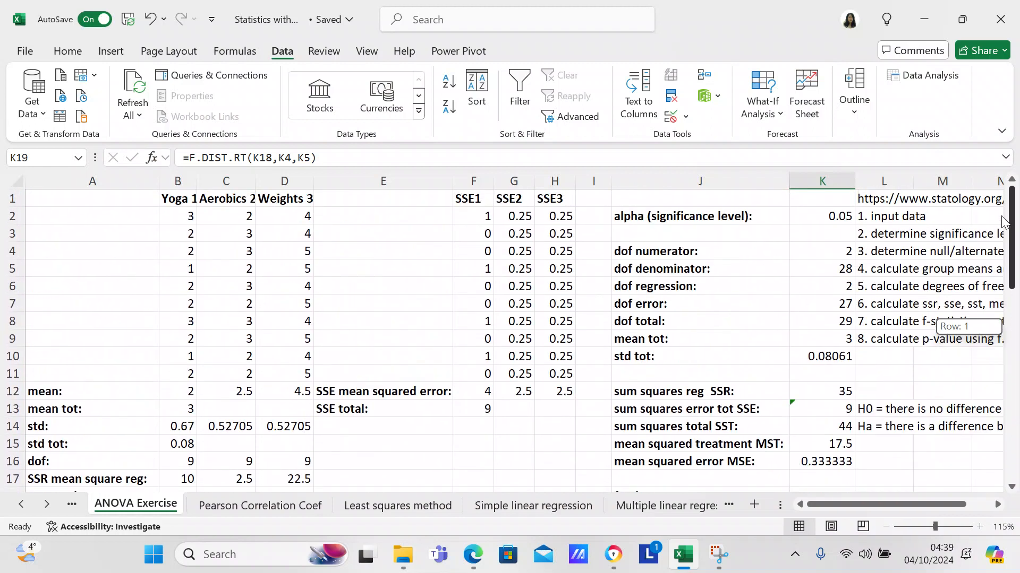
pyautogui.moveTo(1002, 222); pyautogui.dragTo(1003, 222)
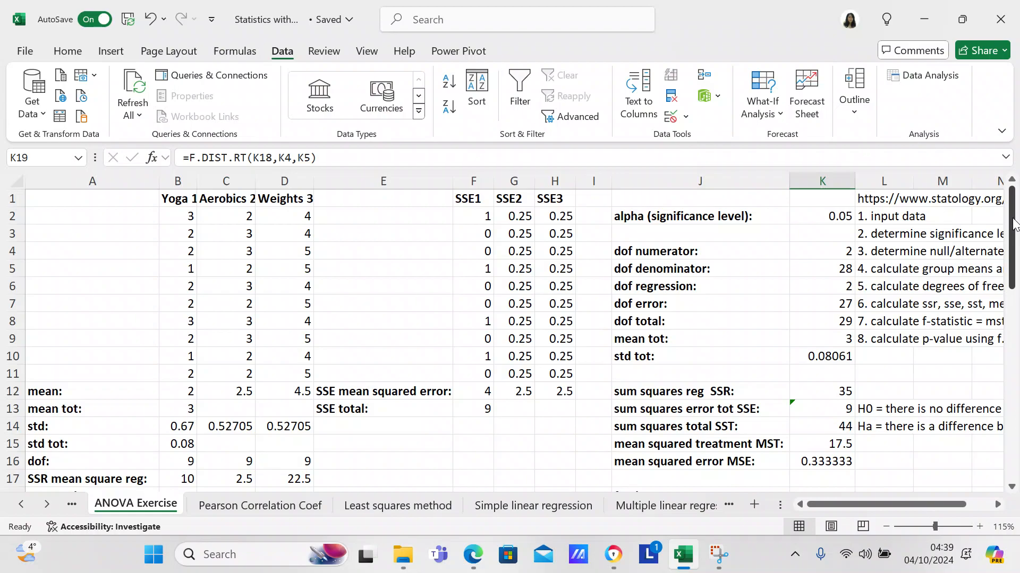
pyautogui.click(997, 505)
pyautogui.click(998, 505)
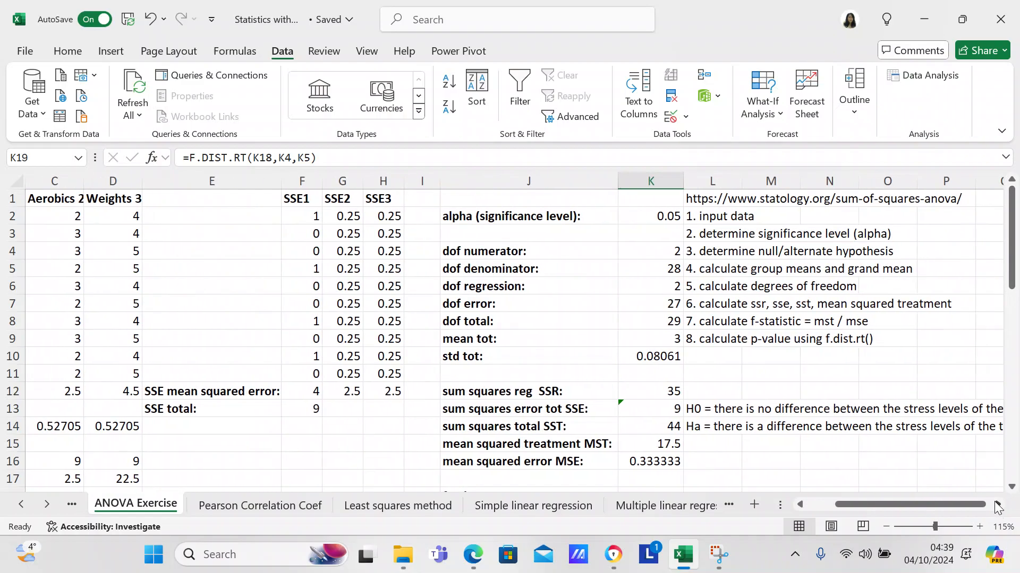
pyautogui.click(697, 360)
pyautogui.write('9')
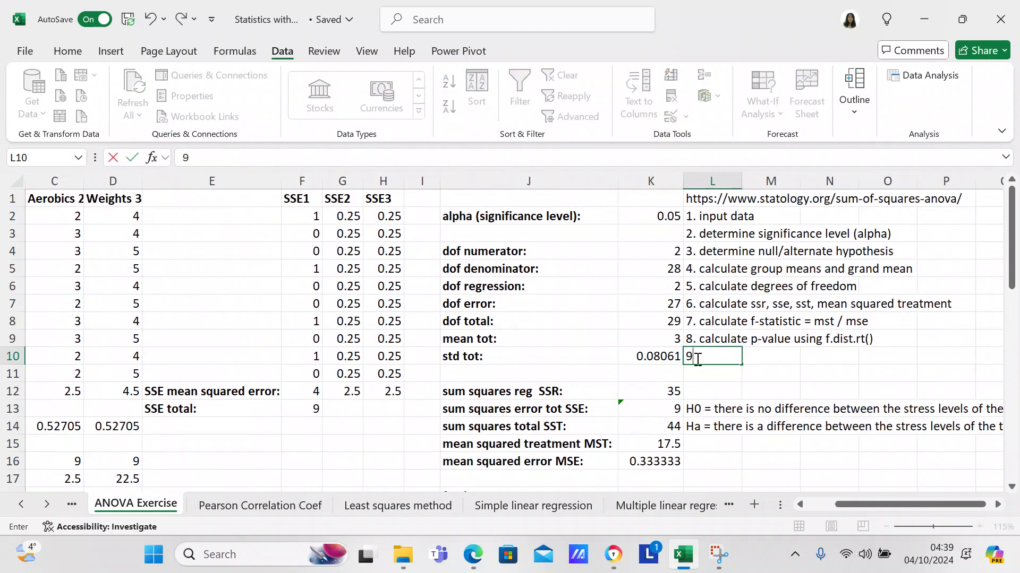
pyautogui.write('. determine')
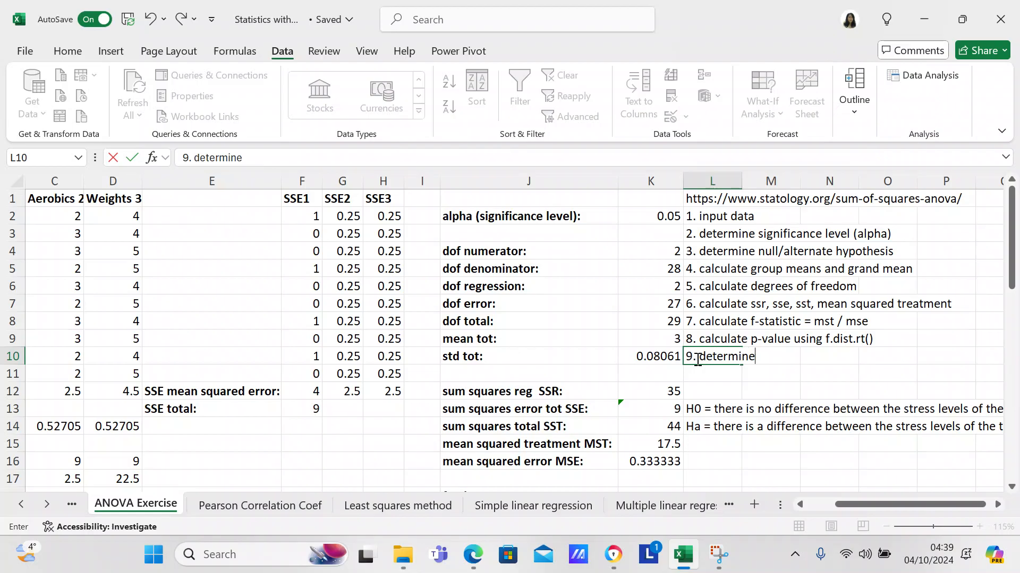
pyautogui.write(' null or al')
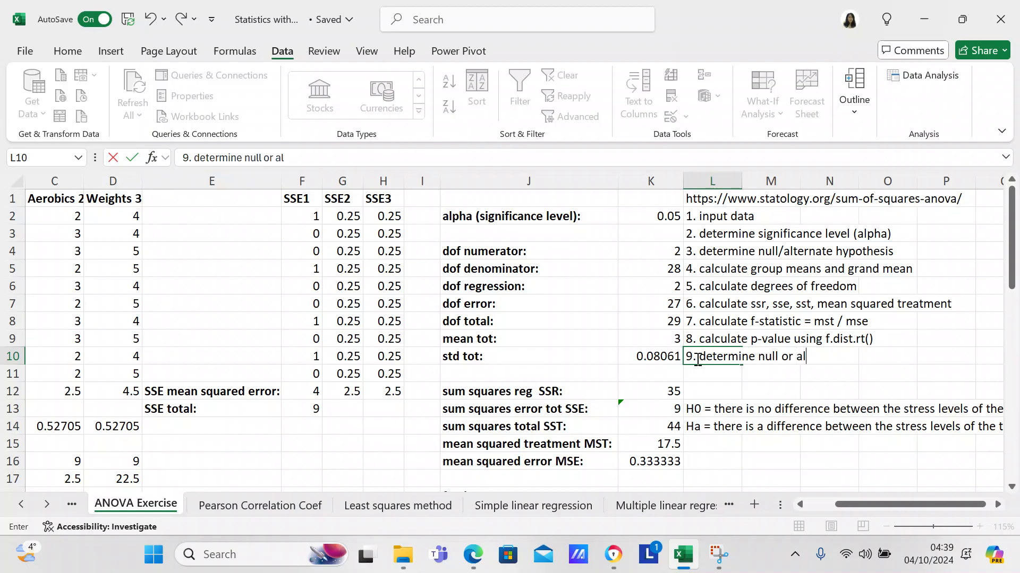
pyautogui.write('ternate hypo')
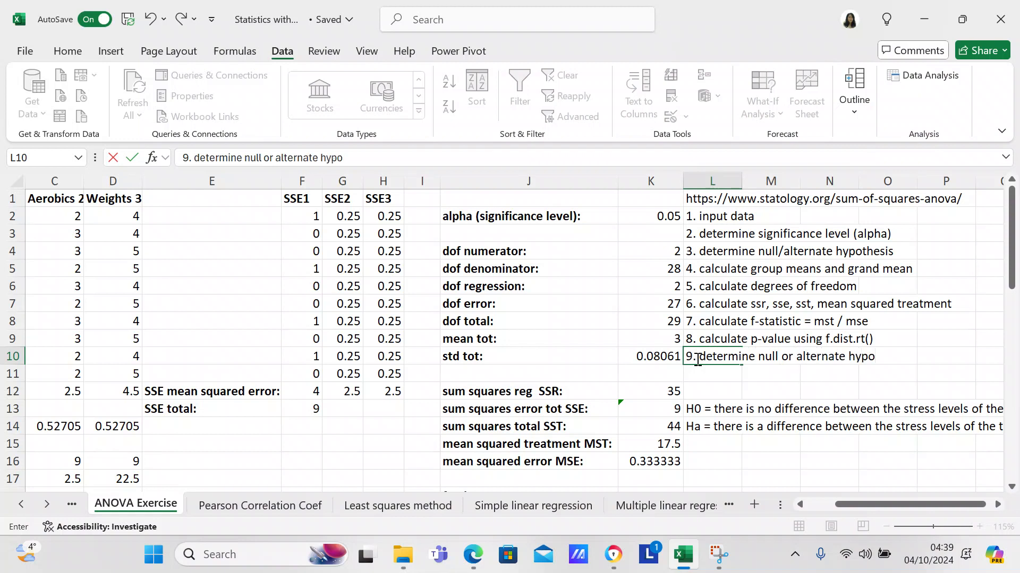
pyautogui.write('thesis')
pyautogui.click(745, 391)
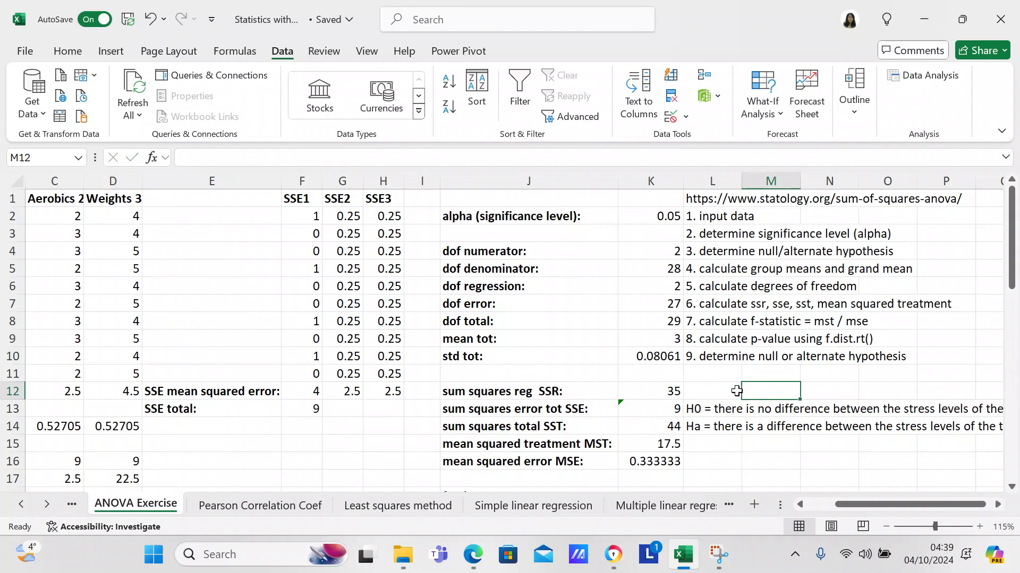
pyautogui.click(336, 433)
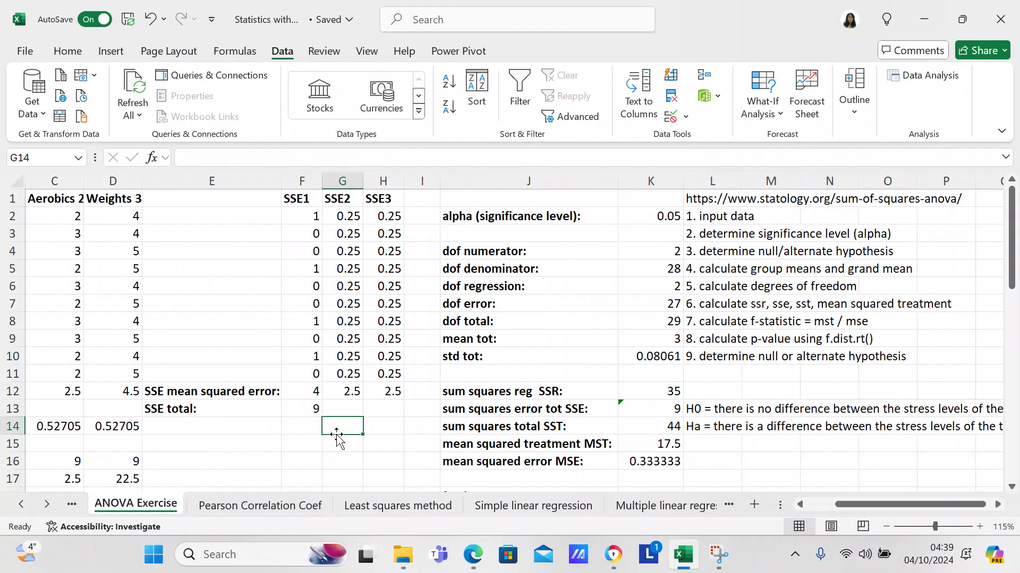